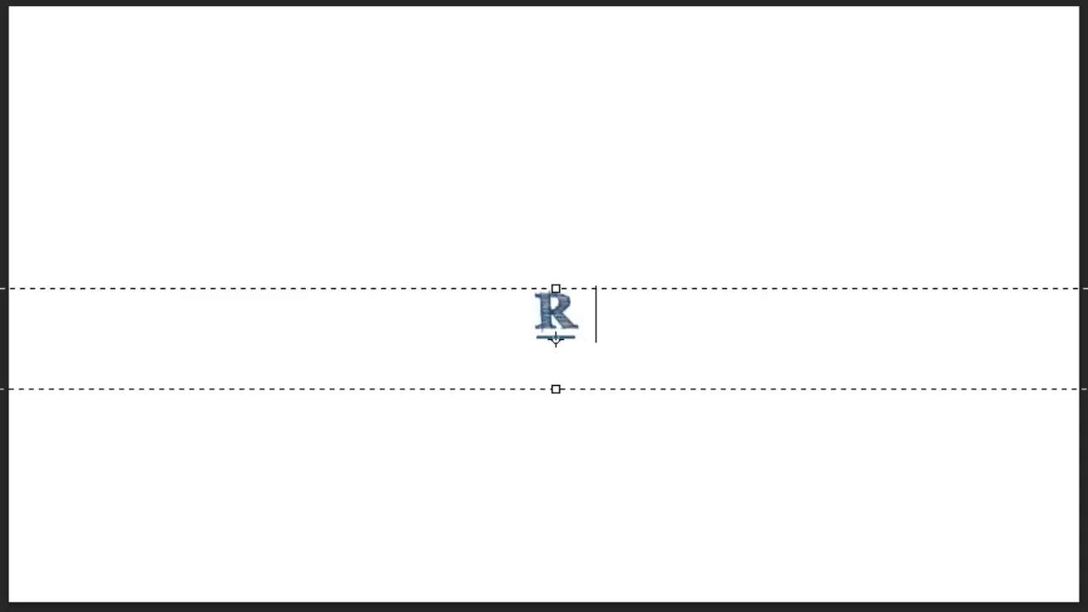
{"action": "type", "text": "ichard Ba"}
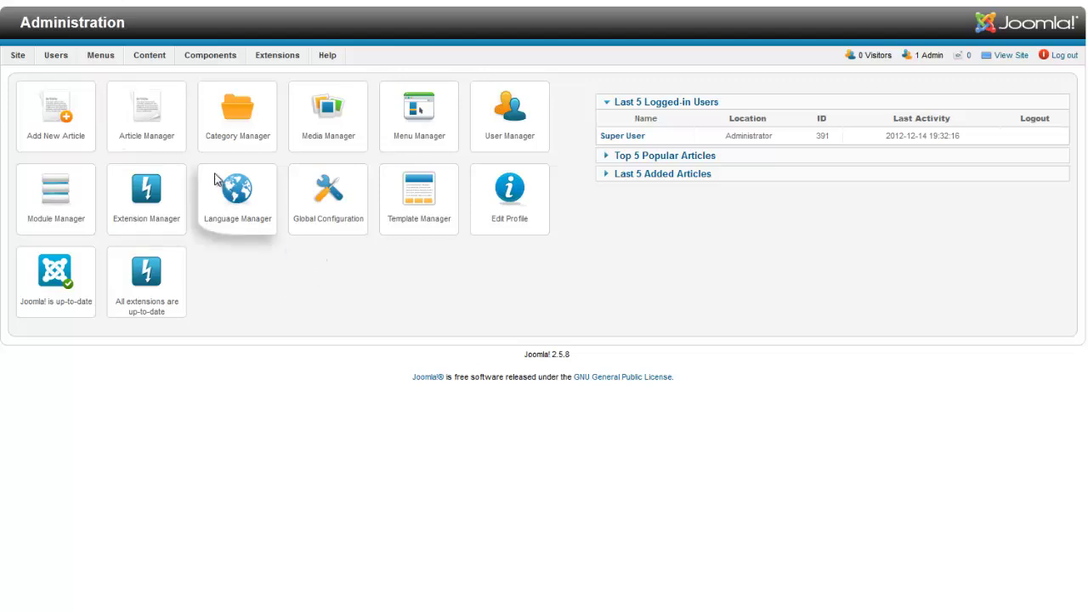
Open the ohanah component's dashboard and go to its list of event categories.
{"action": "mouse_move", "coordinate": [211, 56]}
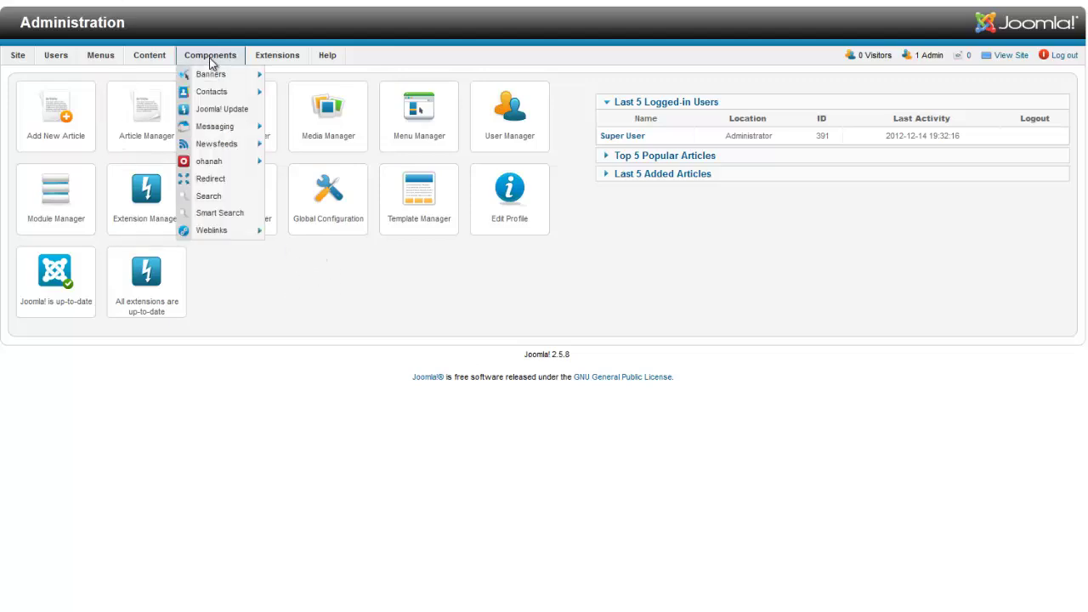
{"action": "mouse_move", "coordinate": [216, 165]}
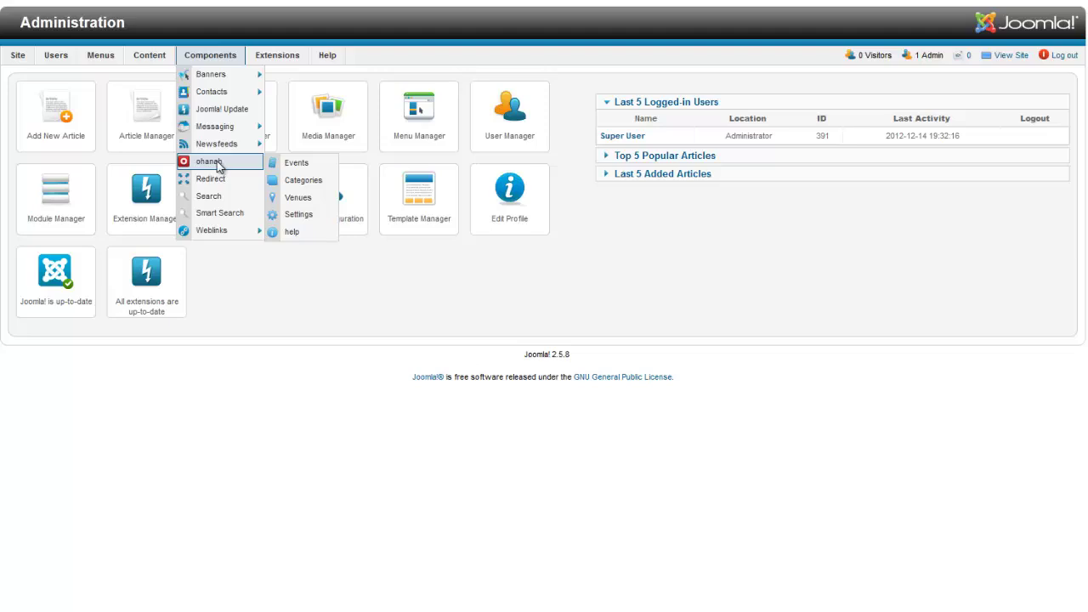
{"action": "left_click", "coordinate": [217, 163]}
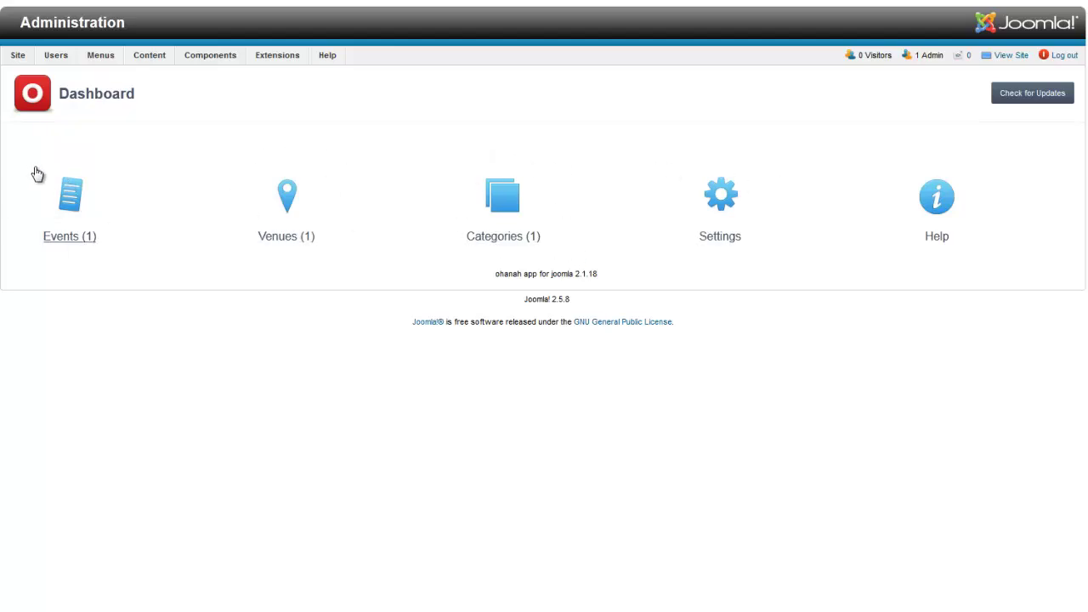
{"action": "left_click", "coordinate": [505, 243]}
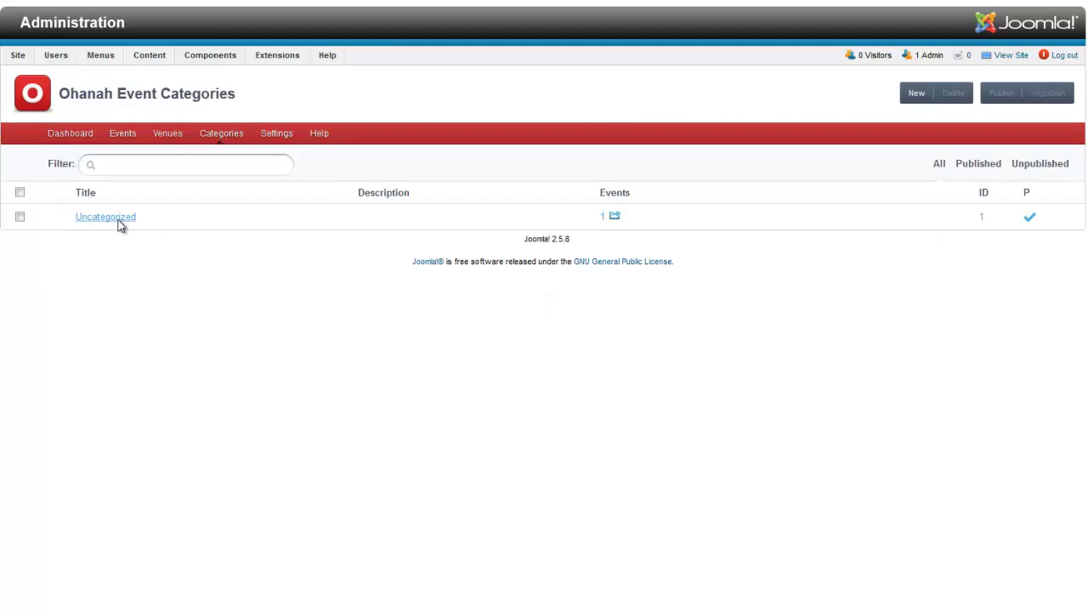
Start a new category titled "Awesome Events" with the description "Kept safe for my awesome events.".
{"action": "left_click", "coordinate": [916, 96]}
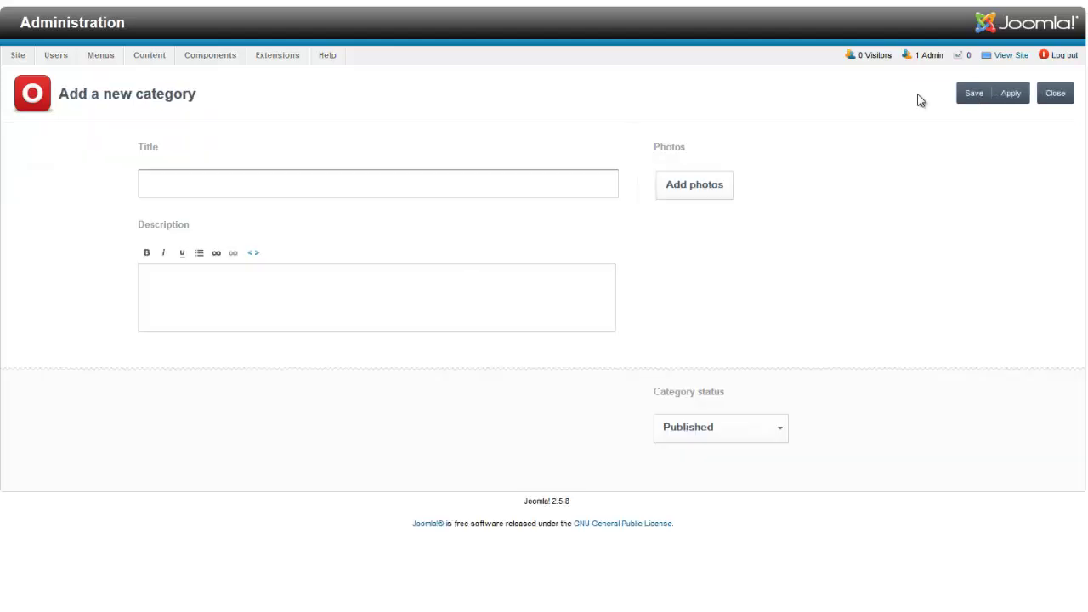
{"action": "left_click", "coordinate": [347, 184]}
{"action": "type", "text": "Aw"}
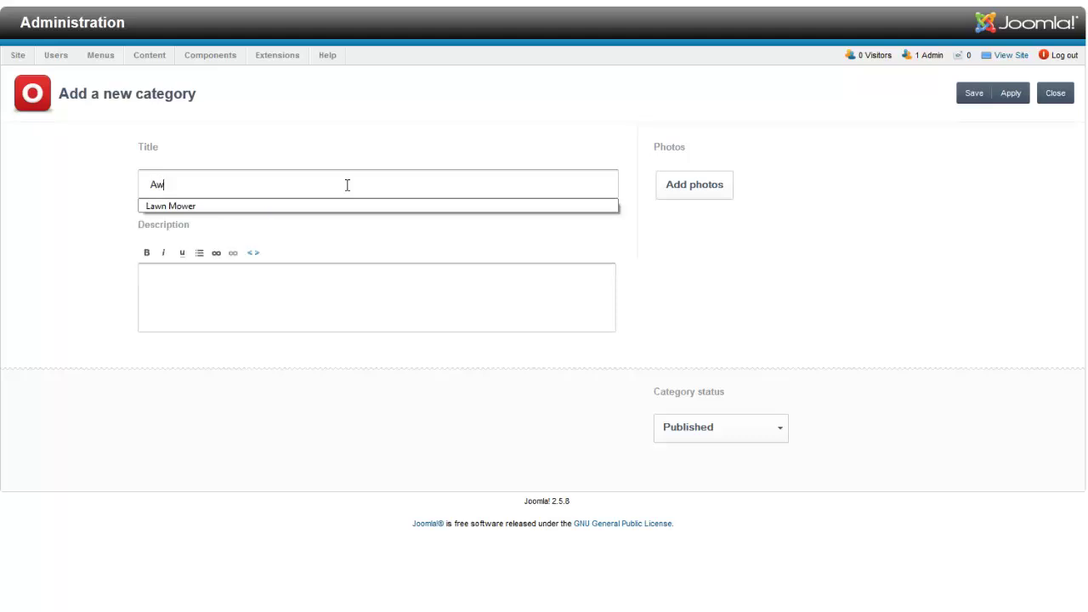
{"action": "type", "text": "esome Events"}
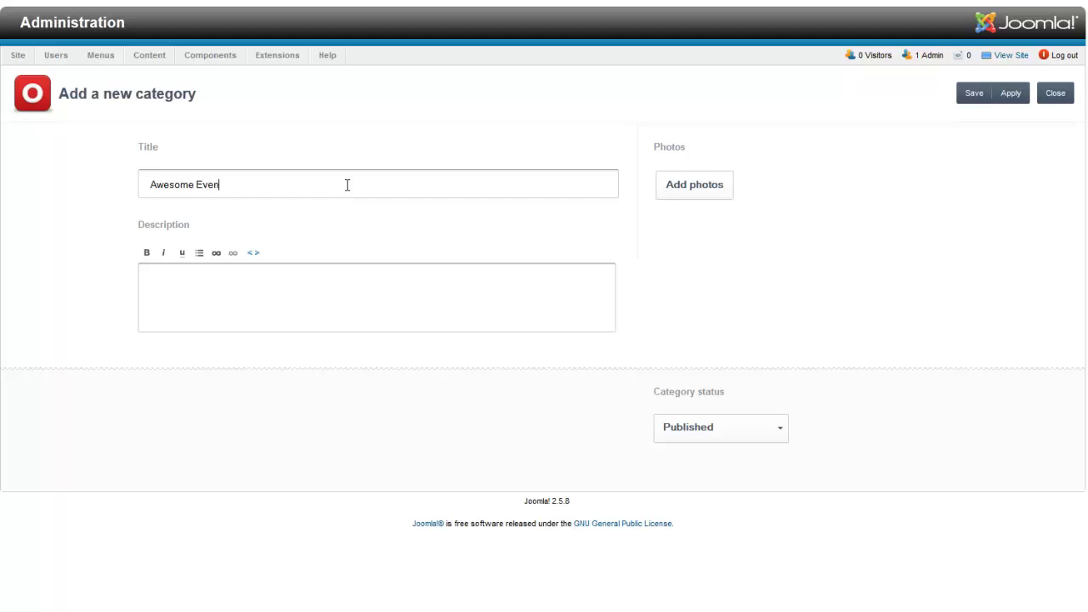
{"action": "left_click", "coordinate": [306, 288]}
{"action": "type", "text": "Kept safe for my awesome events."}
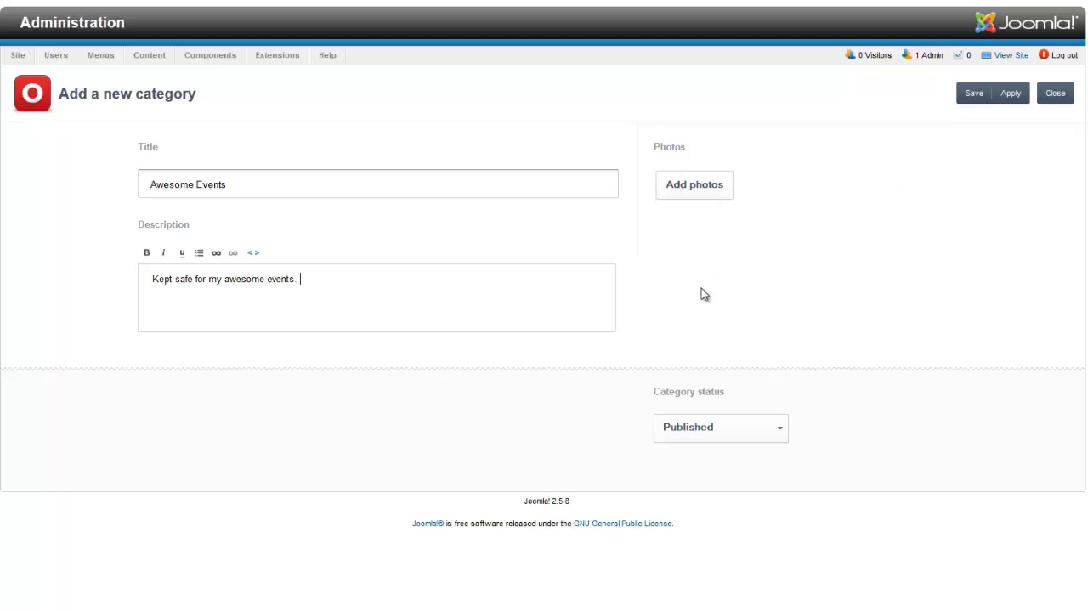
Try the Draft status for the category, set it back to Published and save the category.
{"action": "left_click", "coordinate": [762, 430]}
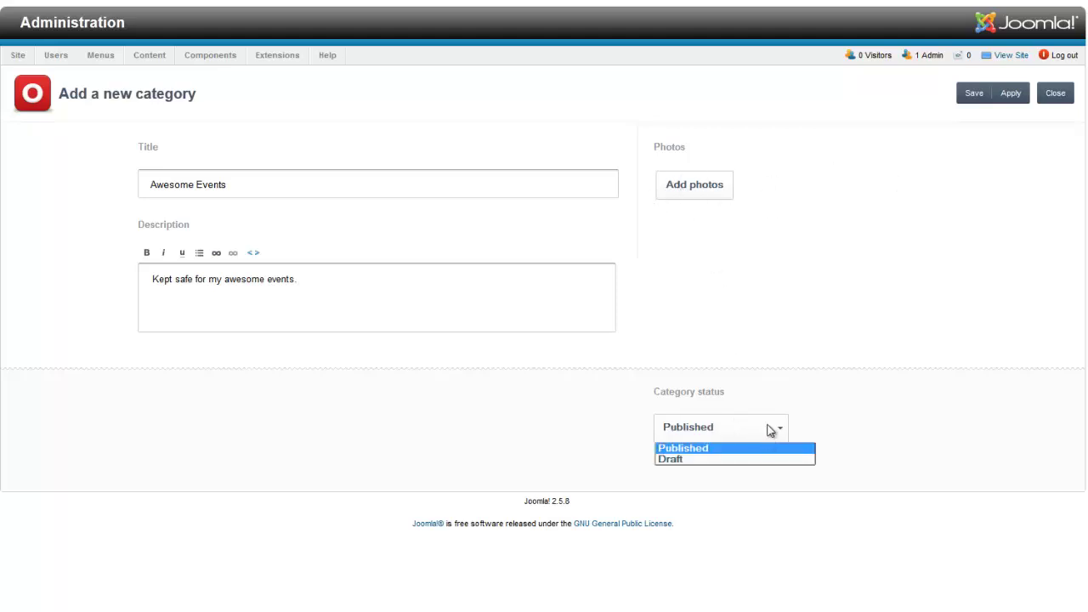
{"action": "left_click", "coordinate": [745, 460]}
{"action": "left_click", "coordinate": [744, 430]}
{"action": "left_click", "coordinate": [741, 448]}
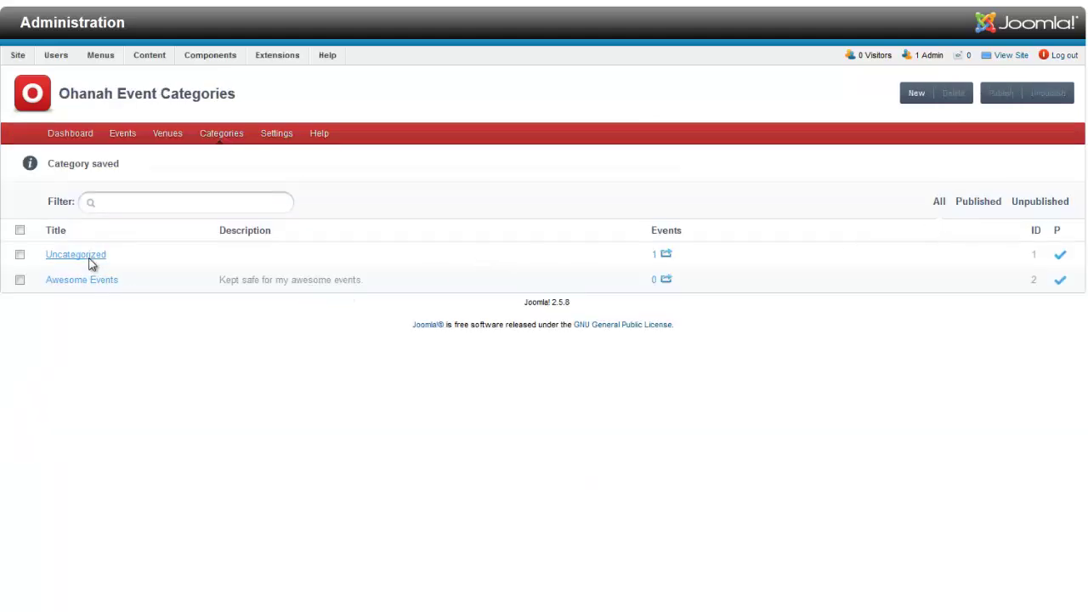
Start a new venue titled "Gilbert Plains" with the description "The Town of Gilbert Plains".
{"action": "left_click", "coordinate": [173, 138]}
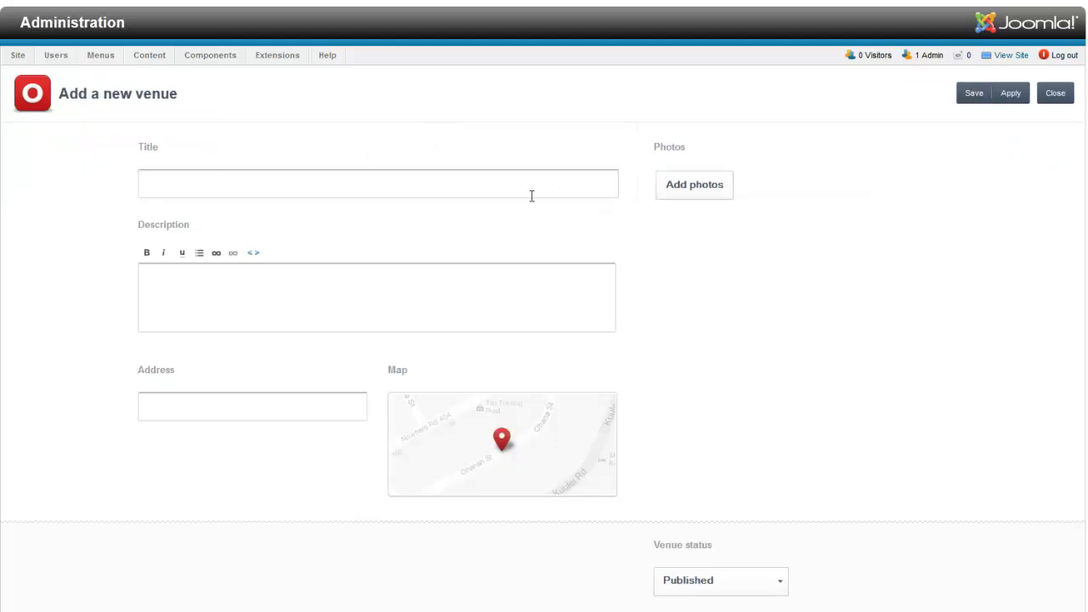
{"action": "left_click", "coordinate": [381, 189]}
{"action": "type", "text": "Gilbert Plains"}
{"action": "left_click", "coordinate": [262, 305]}
{"action": "type", "text": "The Town of Gi"}
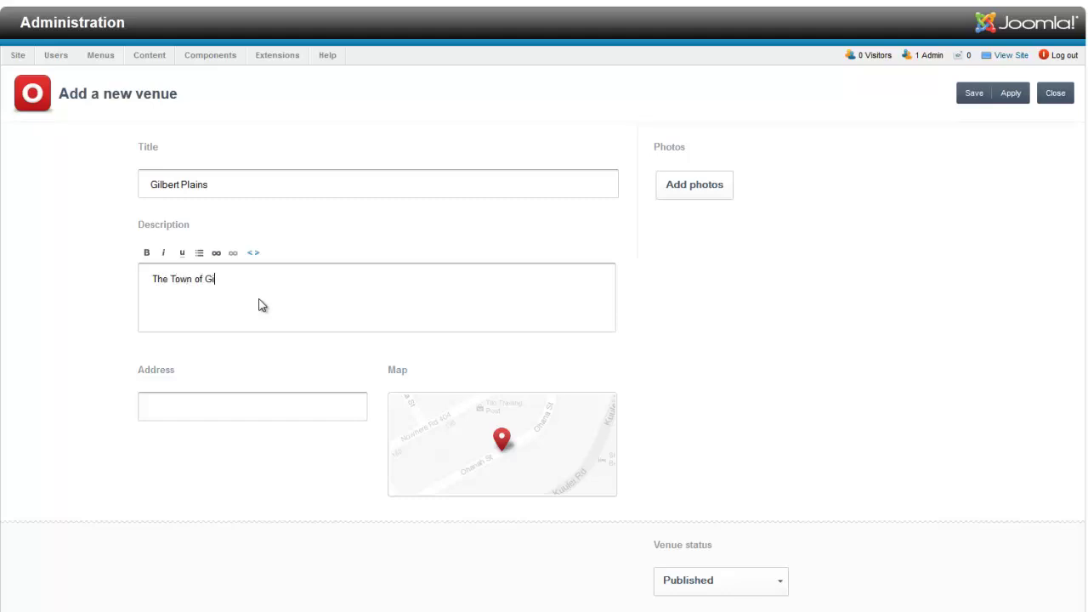
{"action": "type", "text": "lbert Plains"}
Enter the venue's street address using the matching Gilbert Plains suggestion, and save the venue.
{"action": "left_click", "coordinate": [274, 408]}
{"action": "type", "text": "101"}
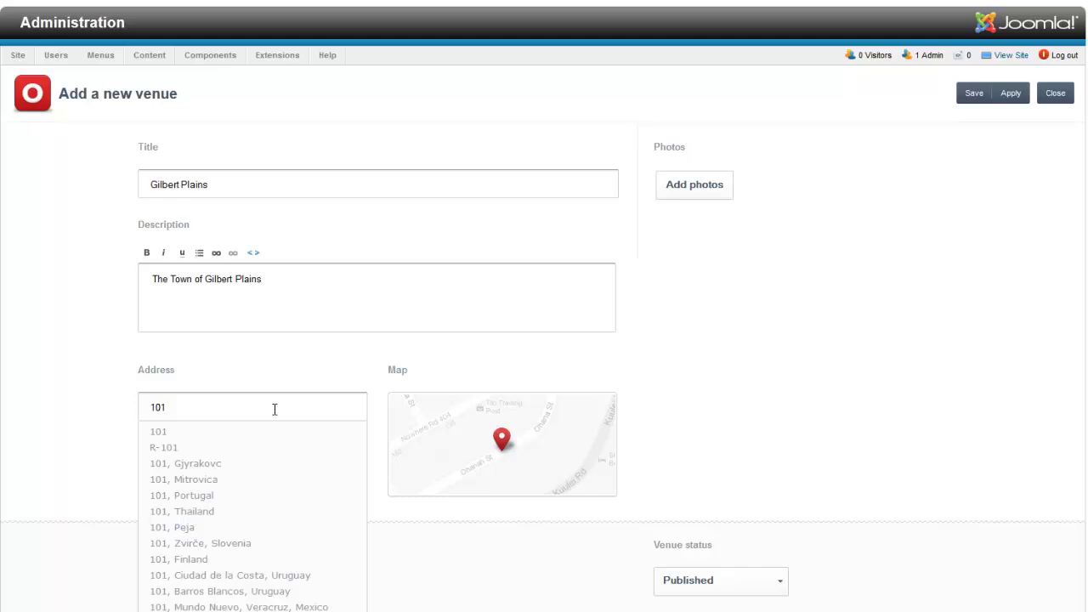
{"action": "type", "text": " Main St, gilbert"}
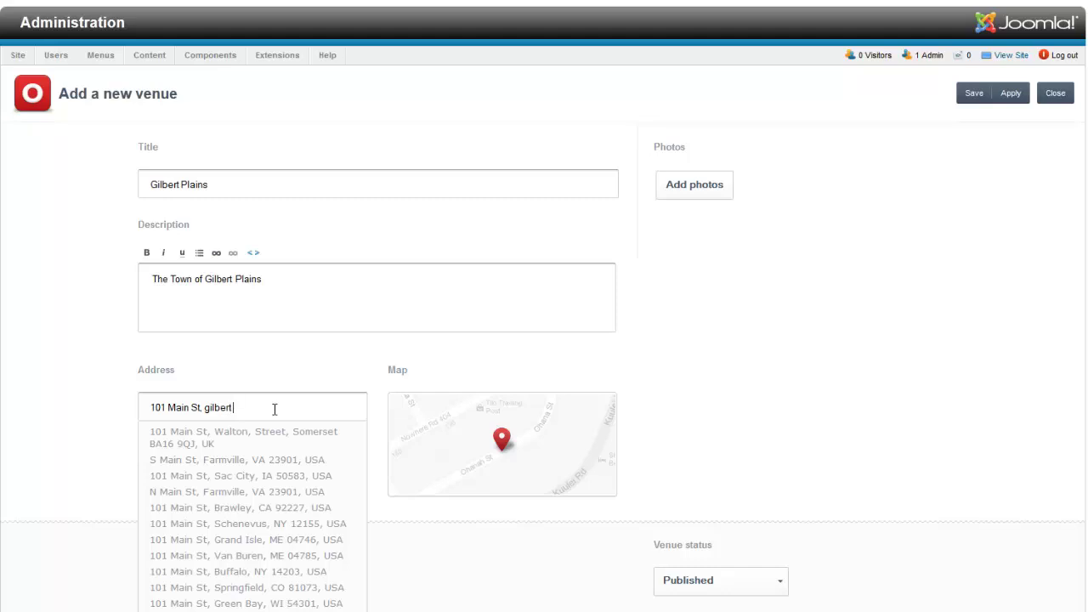
{"action": "type", "text": " Plains"}
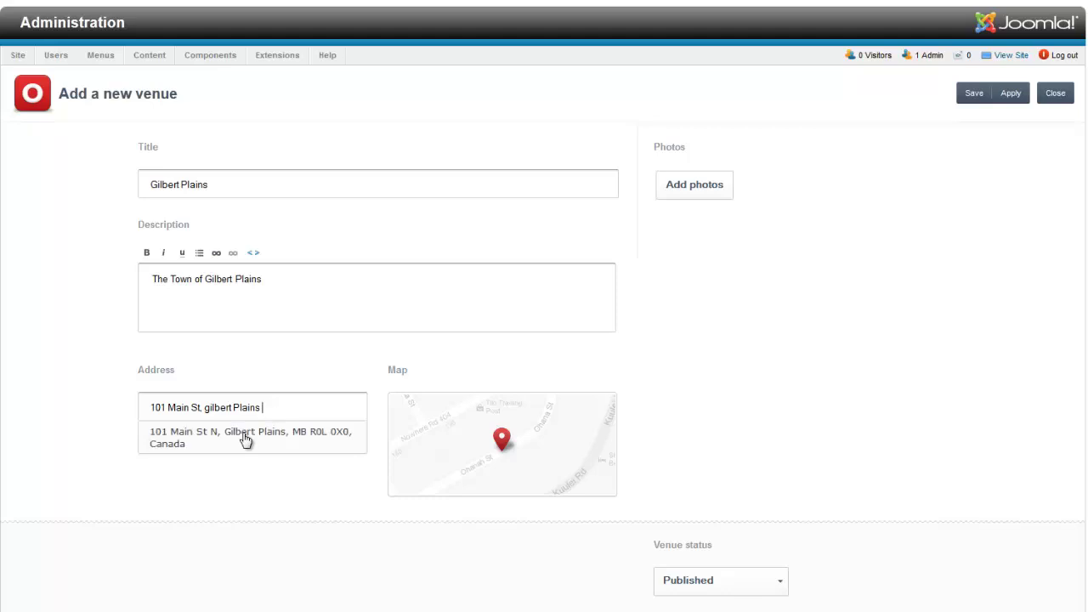
{"action": "left_click", "coordinate": [245, 439]}
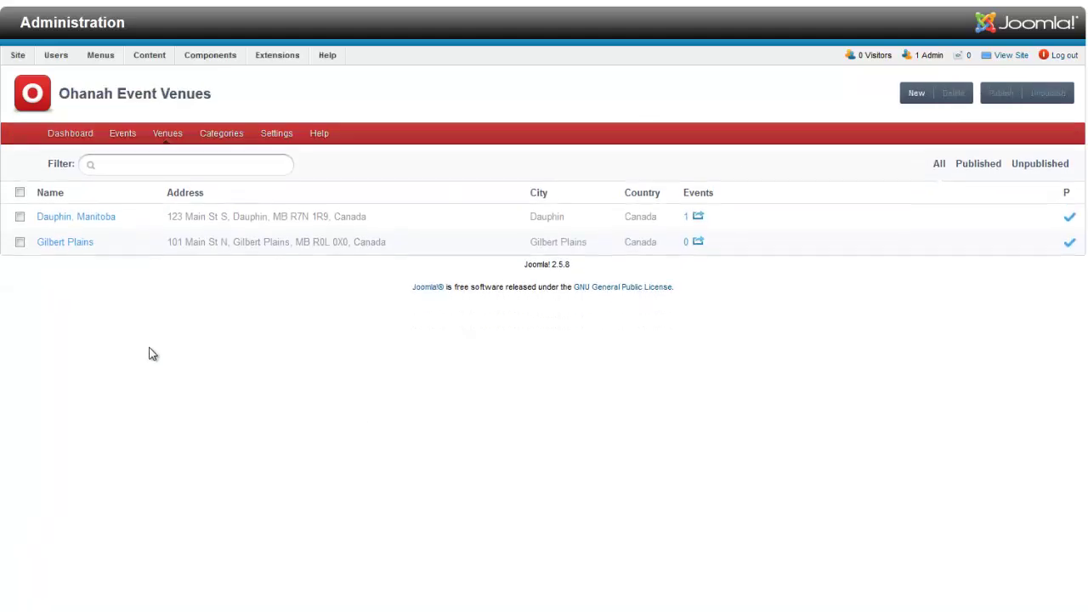
Start a new event titled "My awesome Event 2" and assign it to the Awesome Events category.
{"action": "left_click", "coordinate": [123, 141]}
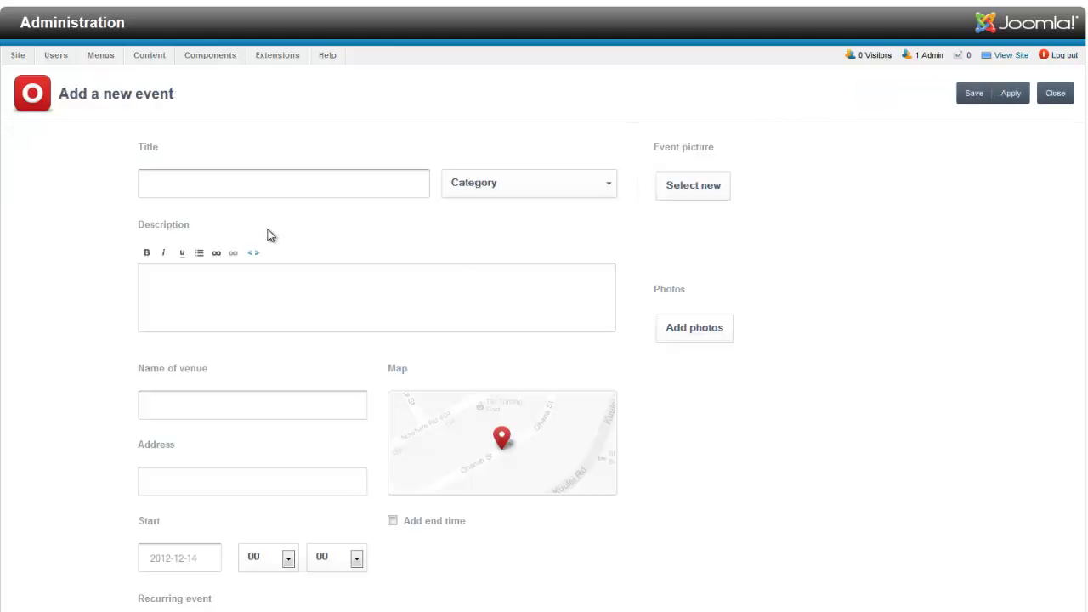
{"action": "left_click", "coordinate": [296, 186]}
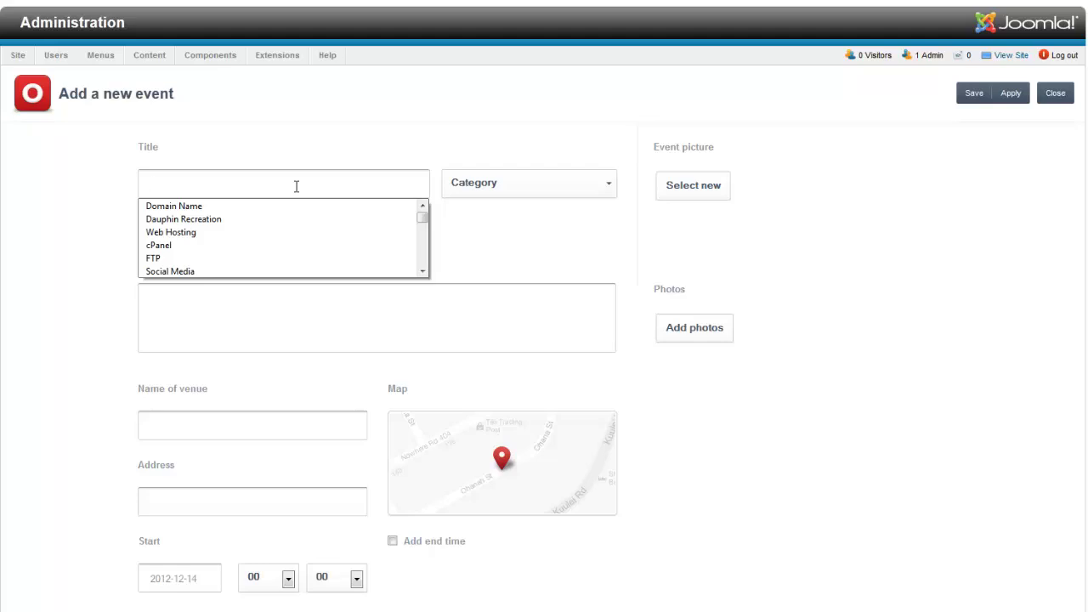
{"action": "type", "text": "My awe"}
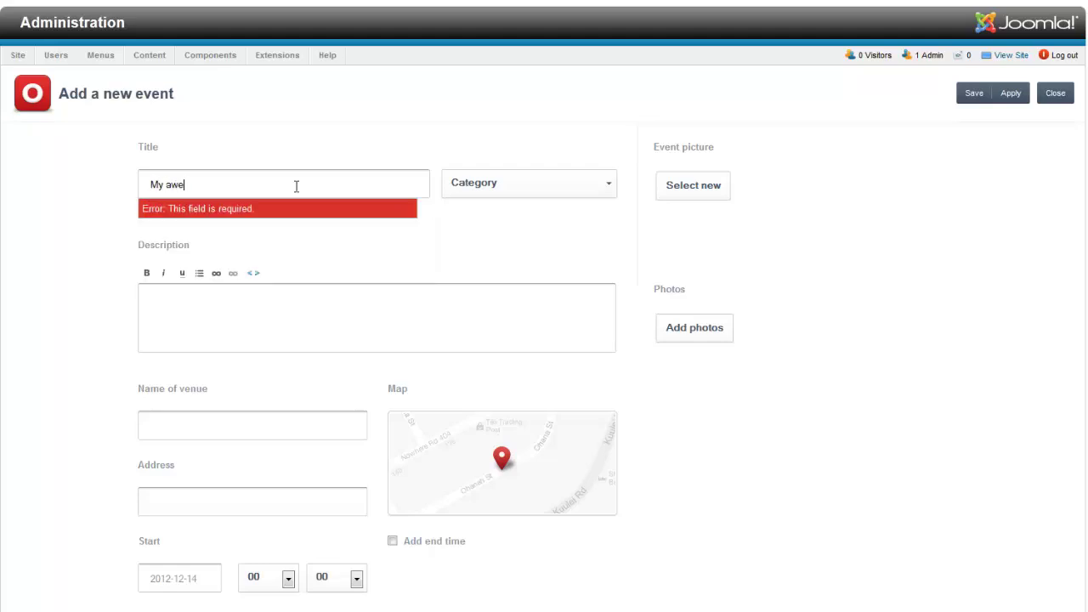
{"action": "type", "text": "some Event 2"}
{"action": "left_click", "coordinate": [504, 186]}
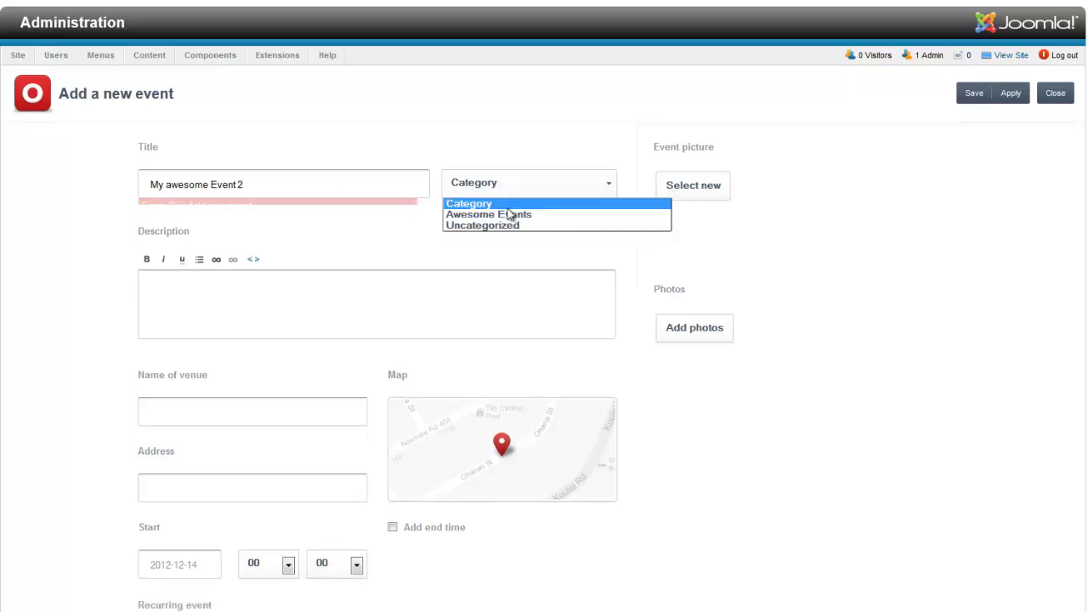
{"action": "left_click", "coordinate": [516, 215]}
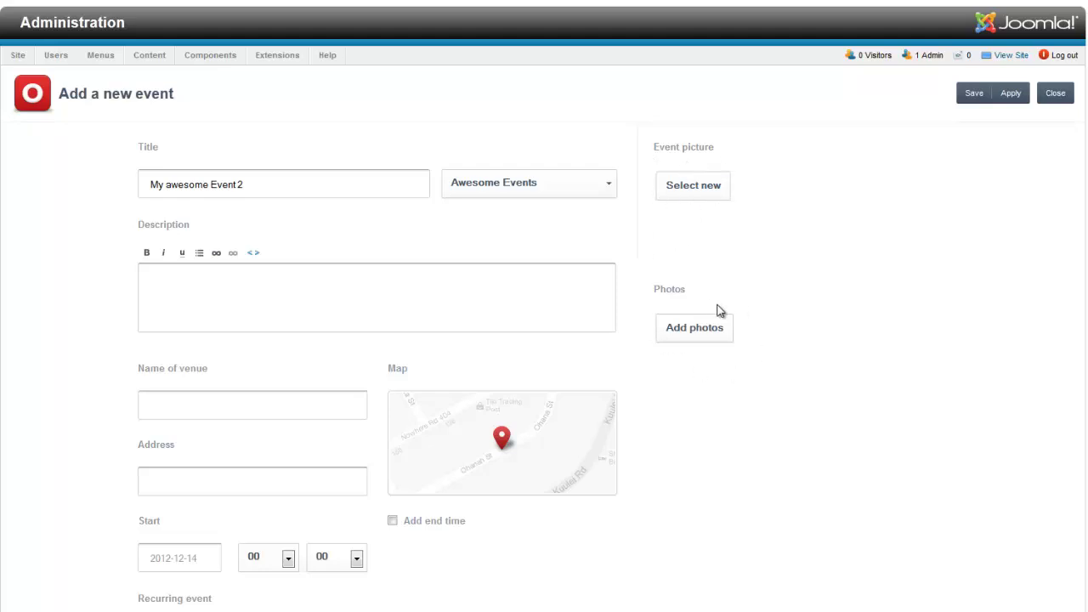
Describe the event as "This is going to be awesome and there will be cake!" and choose Gilbert Plains as its venue.
{"action": "left_click", "coordinate": [282, 292]}
{"action": "type", "text": "This is going to be awesome and "}
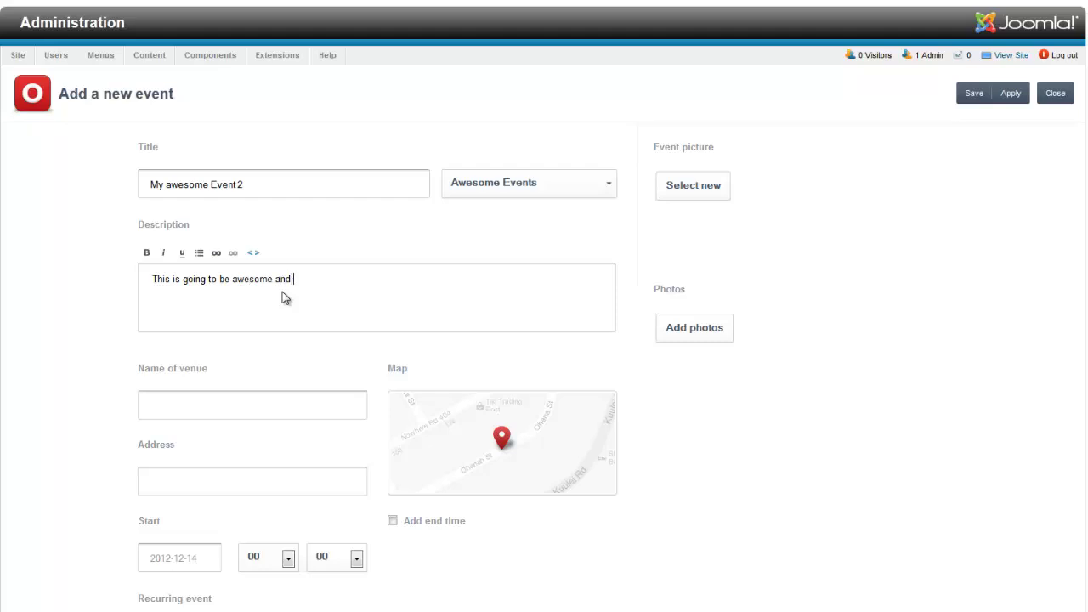
{"action": "type", "text": "there will be cake!"}
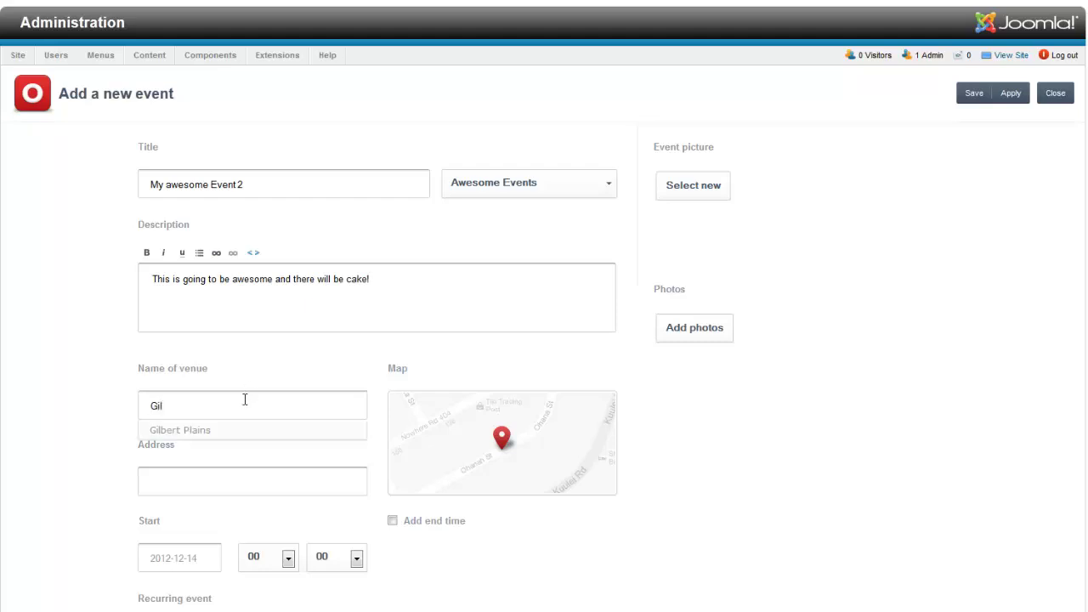
{"action": "left_click", "coordinate": [200, 432]}
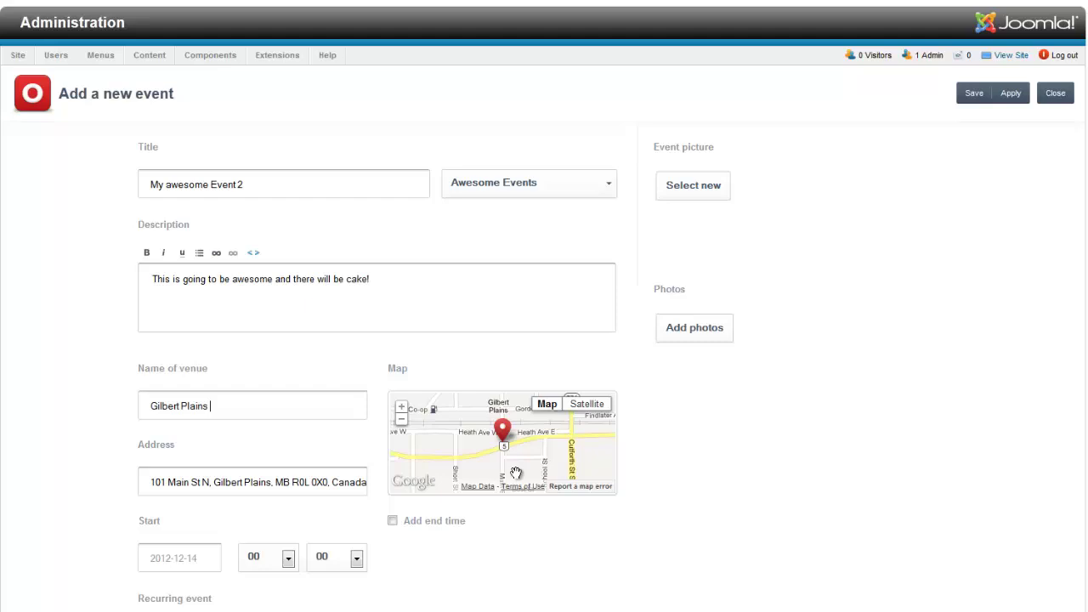
Set the event's start date to 2012-12-15, enable an end time and set the end date to 2012-12-17.
{"action": "left_click", "coordinate": [204, 567]}
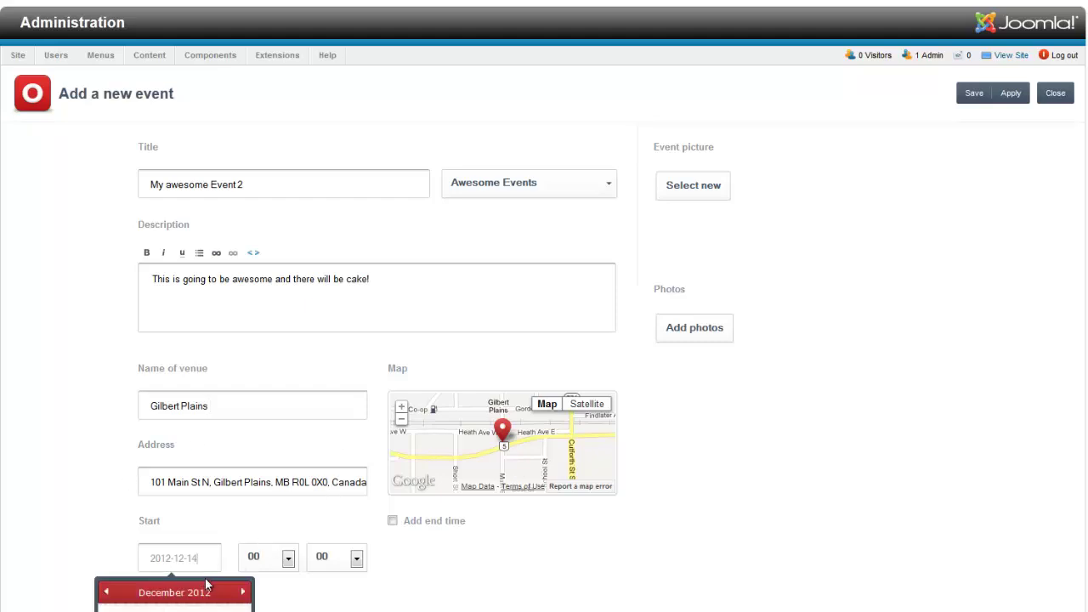
{"action": "left_click", "coordinate": [242, 608]}
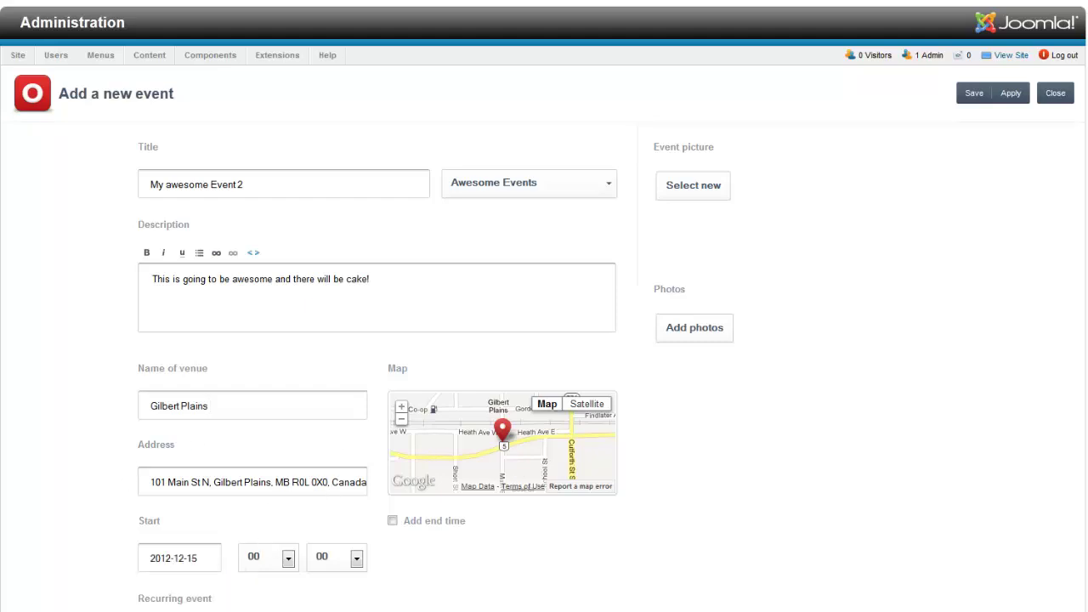
{"action": "left_click", "coordinate": [391, 520]}
{"action": "left_click", "coordinate": [434, 559]}
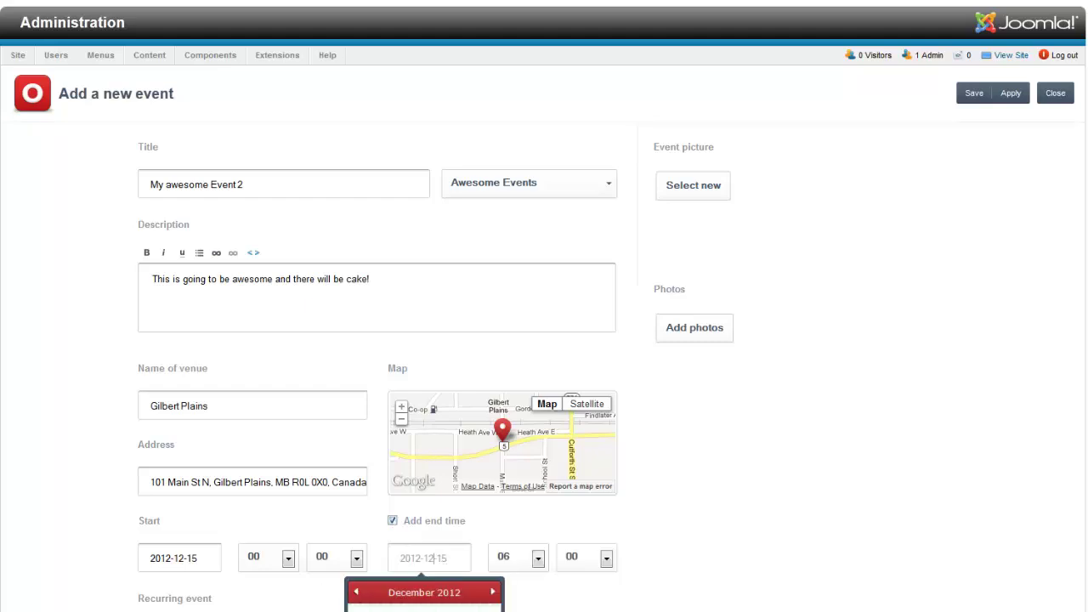
{"action": "left_click", "coordinate": [379, 608]}
Set the event's start time to 05:00 and its end time to 11:00.
{"action": "left_click", "coordinate": [288, 558]}
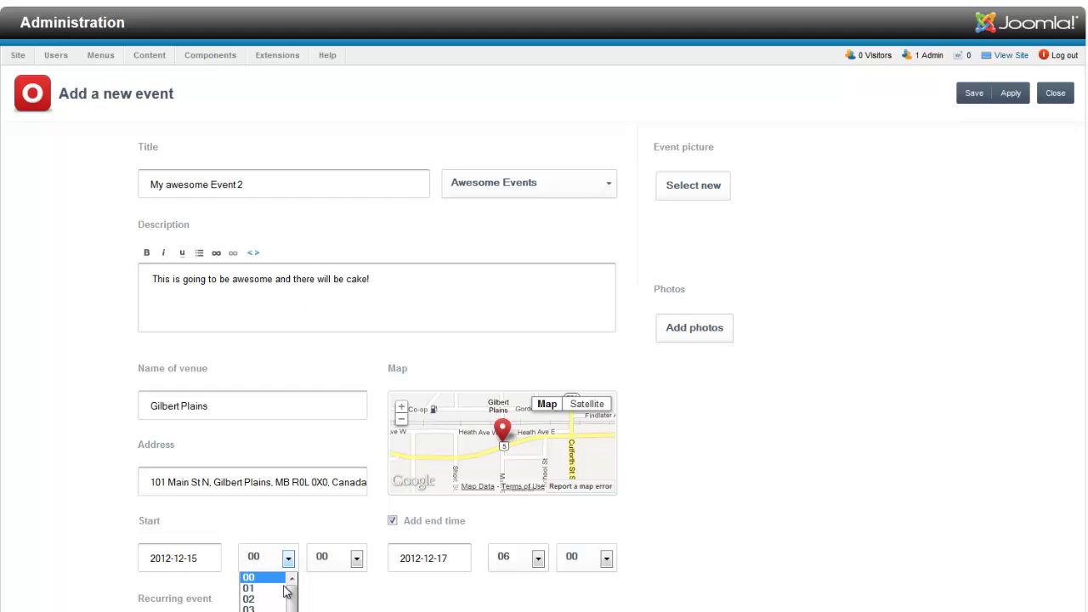
{"action": "left_click", "coordinate": [268, 609]}
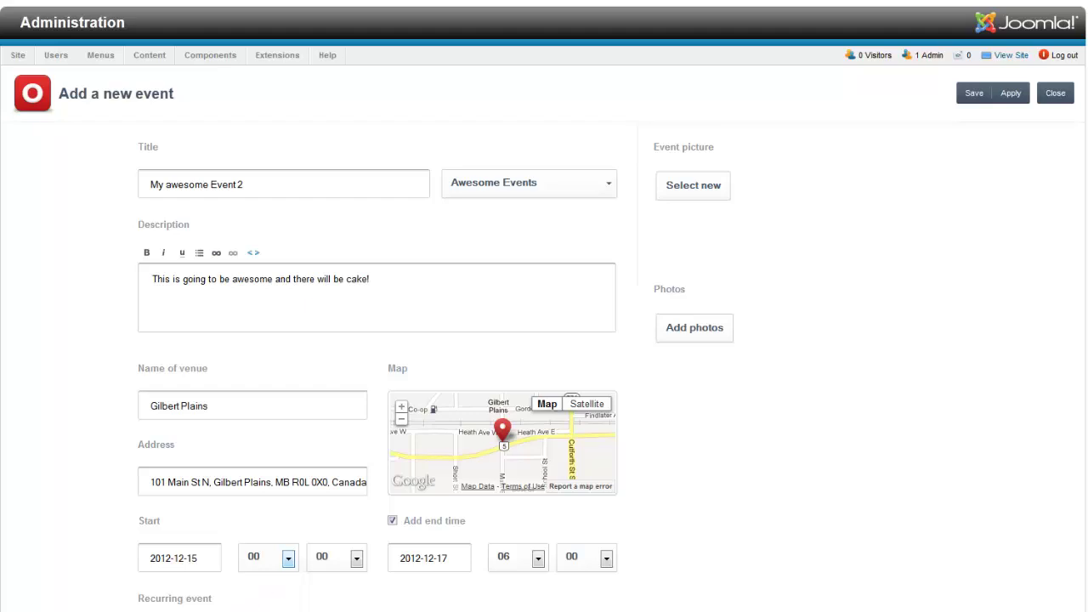
{"action": "left_click", "coordinate": [537, 557]}
{"action": "left_click", "coordinate": [510, 609]}
Try making the event recurring, check the available interval units, and set the recurrence back to No.
{"action": "scroll", "coordinate": [342, 598], "scroll_direction": "down", "scroll_amount": 2}
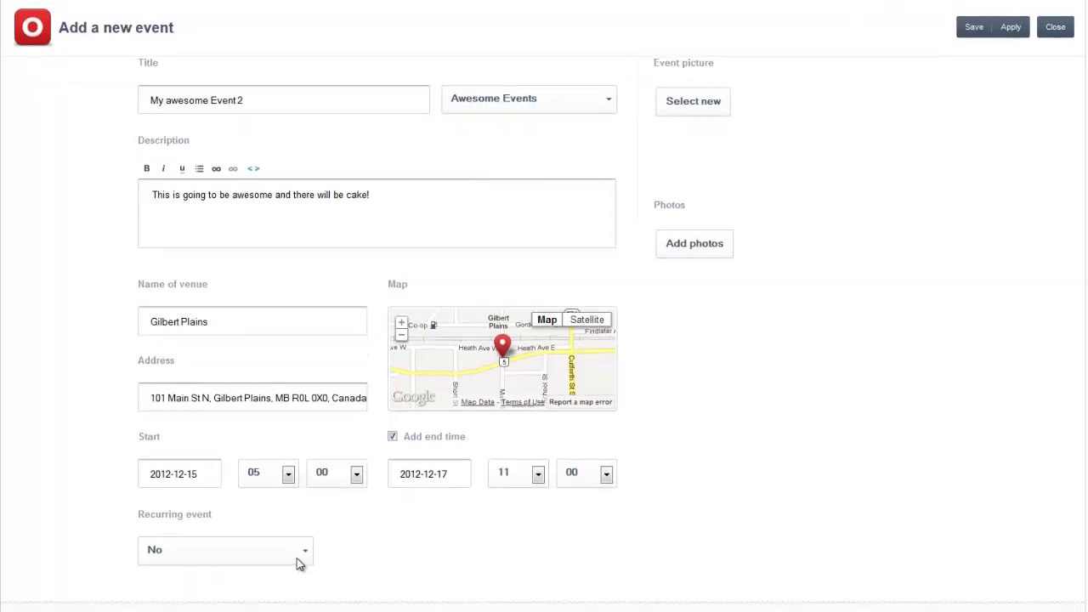
{"action": "scroll", "coordinate": [417, 548], "scroll_direction": "down", "scroll_amount": 2}
{"action": "scroll", "coordinate": [450, 541], "scroll_direction": "down", "scroll_amount": 2}
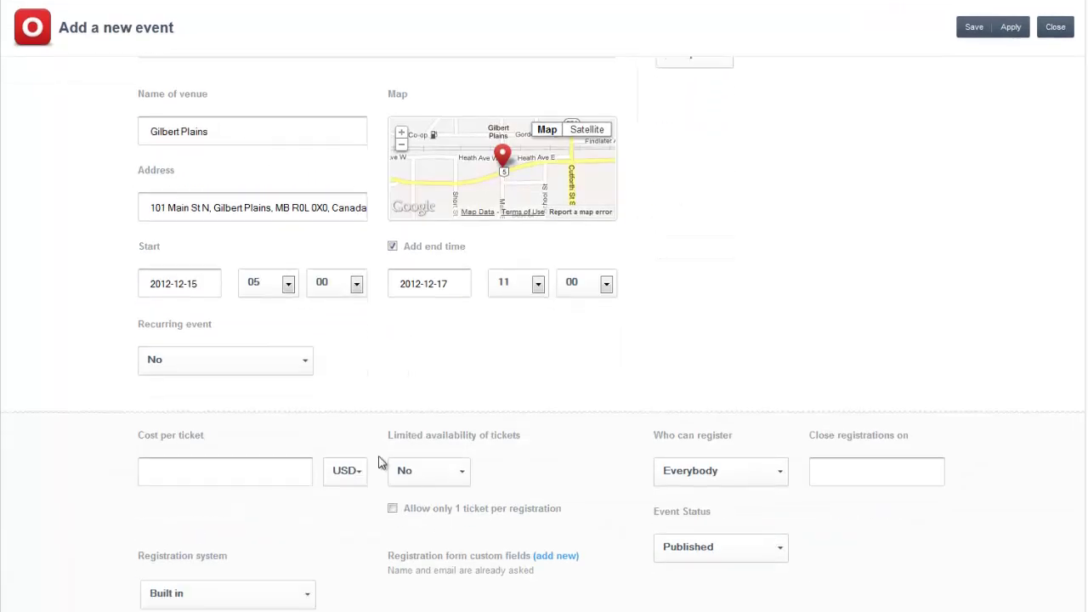
{"action": "left_click", "coordinate": [295, 362]}
{"action": "left_click", "coordinate": [280, 391]}
{"action": "left_click", "coordinate": [289, 367]}
{"action": "left_click", "coordinate": [281, 381]}
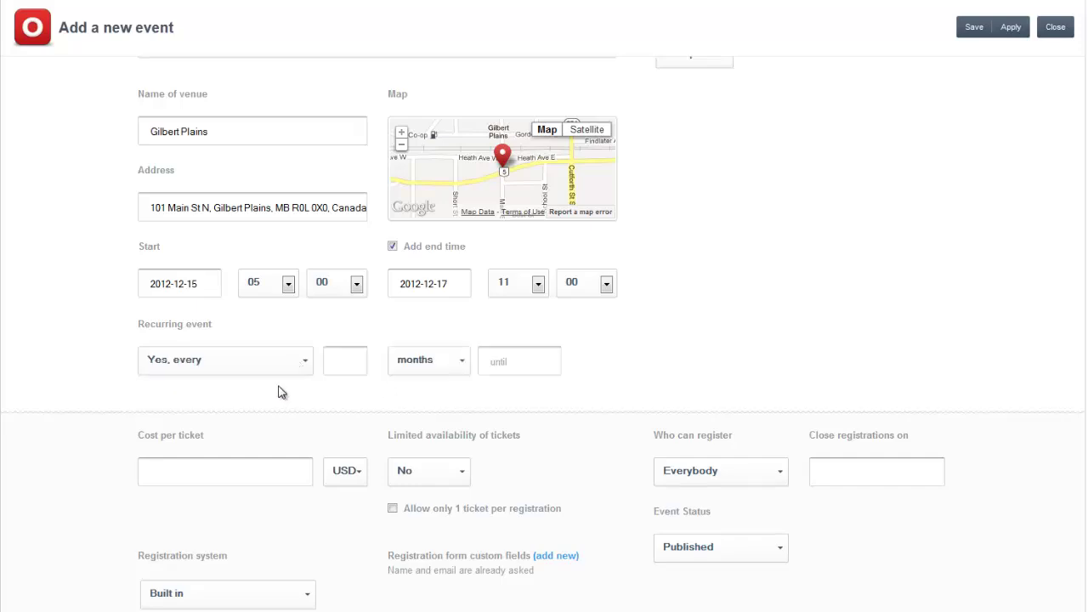
{"action": "left_click", "coordinate": [448, 372]}
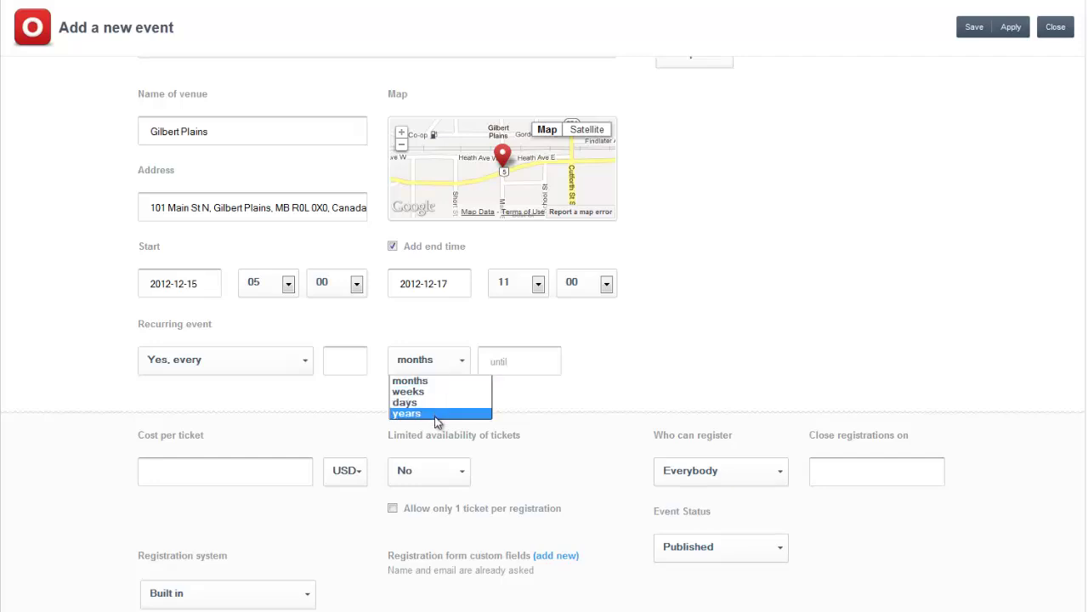
{"action": "left_click", "coordinate": [292, 375]}
{"action": "left_click", "coordinate": [291, 374]}
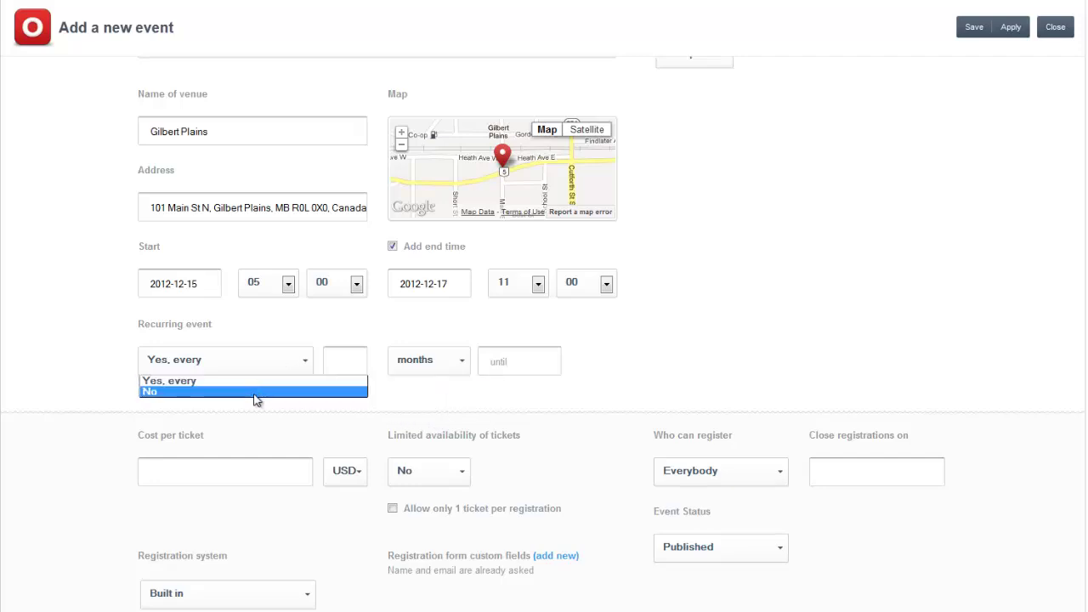
{"action": "left_click", "coordinate": [265, 391]}
Set the event's cost per ticket to 20 with CAD as the currency.
{"action": "left_click", "coordinate": [253, 480]}
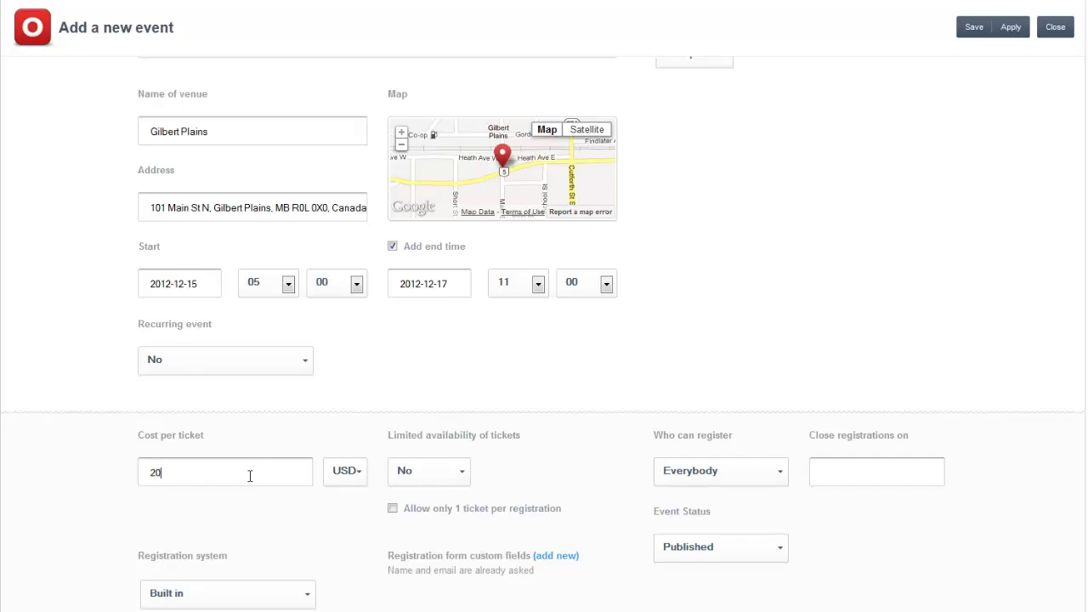
{"action": "left_click", "coordinate": [359, 473]}
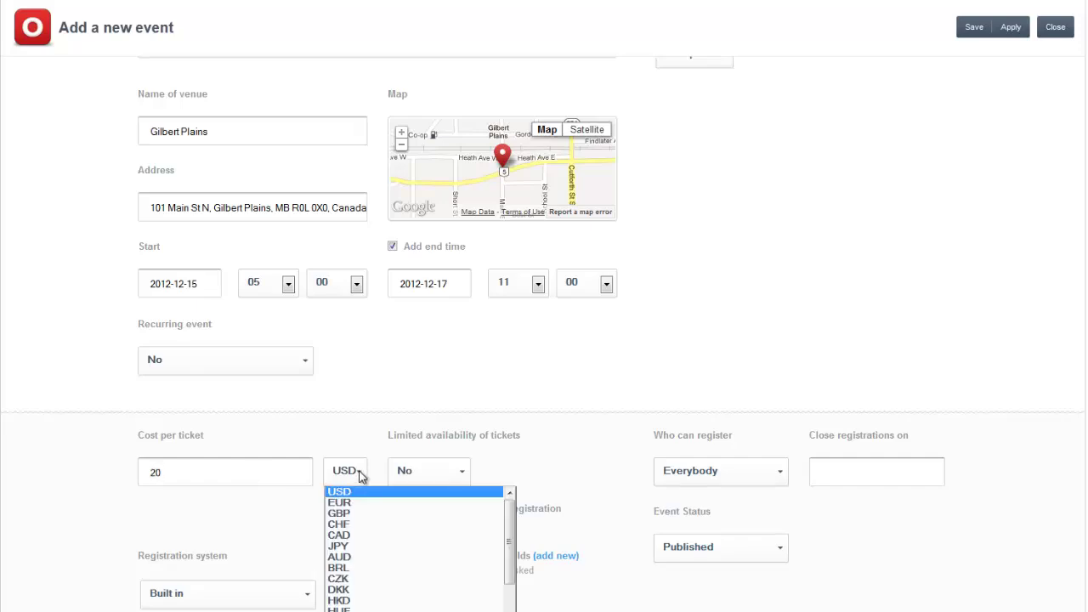
{"action": "left_click", "coordinate": [360, 535]}
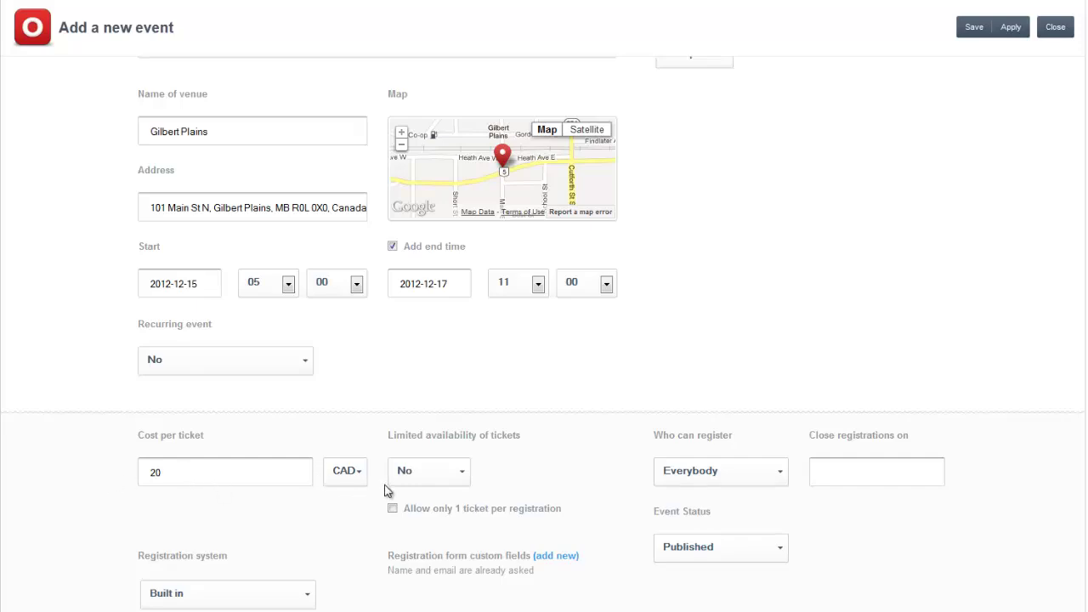
Limit ticket availability to 100 and allow only 1 ticket per registration.
{"action": "left_click", "coordinate": [429, 471]}
{"action": "left_click", "coordinate": [440, 490]}
{"action": "left_click_drag", "start_coordinate": [508, 478], "coordinate": [481, 477]}
{"action": "type", "text": "100"}
{"action": "left_click", "coordinate": [394, 508]}
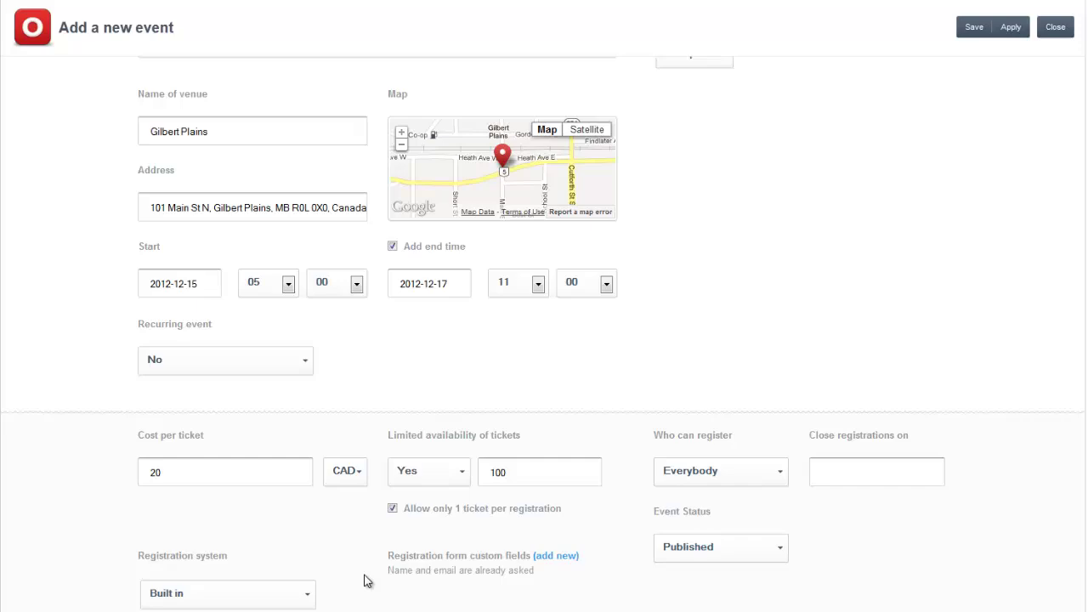
Keep registration open to Everybody and set registrations to close on 2012-12-08.
{"action": "left_click", "coordinate": [735, 483]}
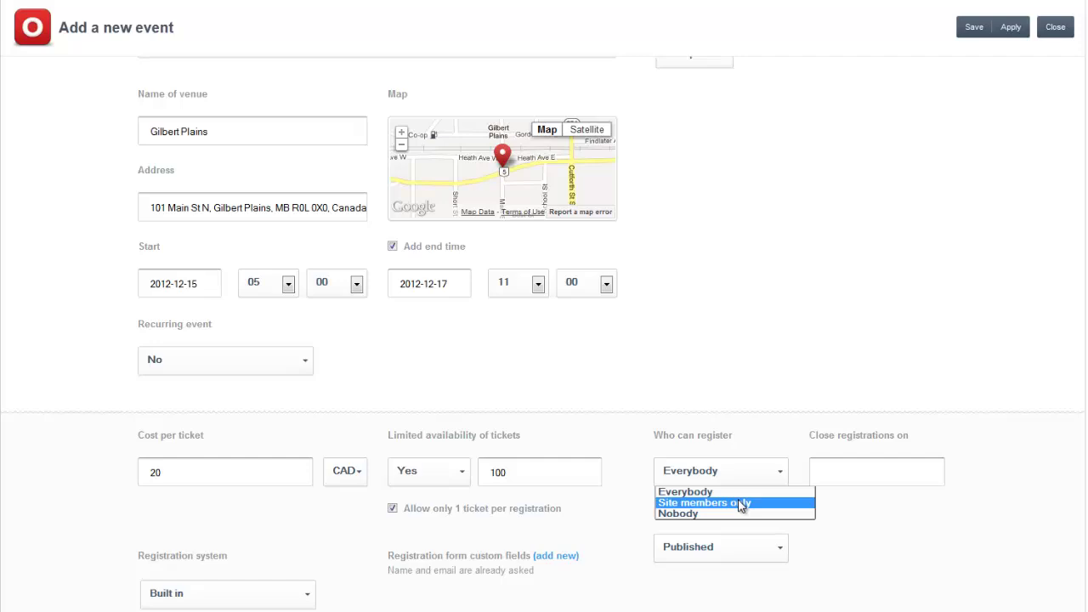
{"action": "left_click", "coordinate": [822, 470]}
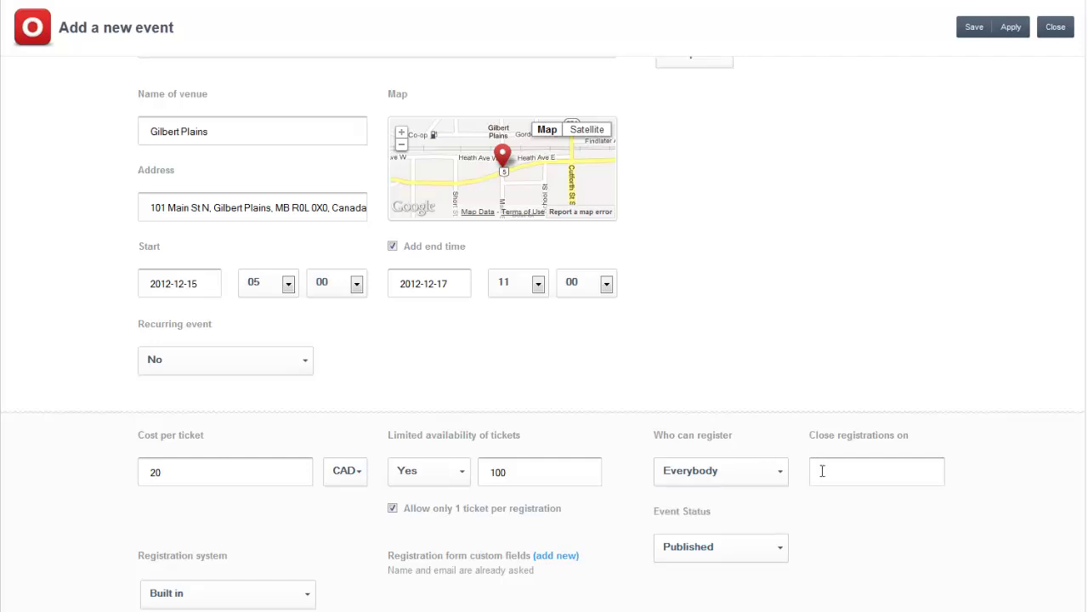
{"action": "left_click", "coordinate": [850, 481]}
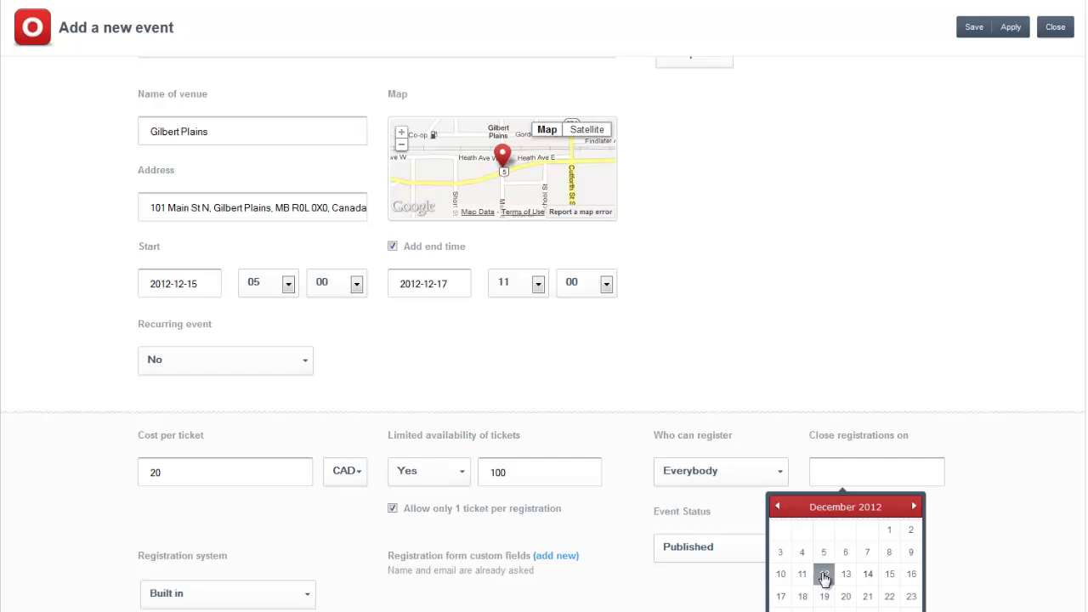
{"action": "left_click", "coordinate": [889, 551]}
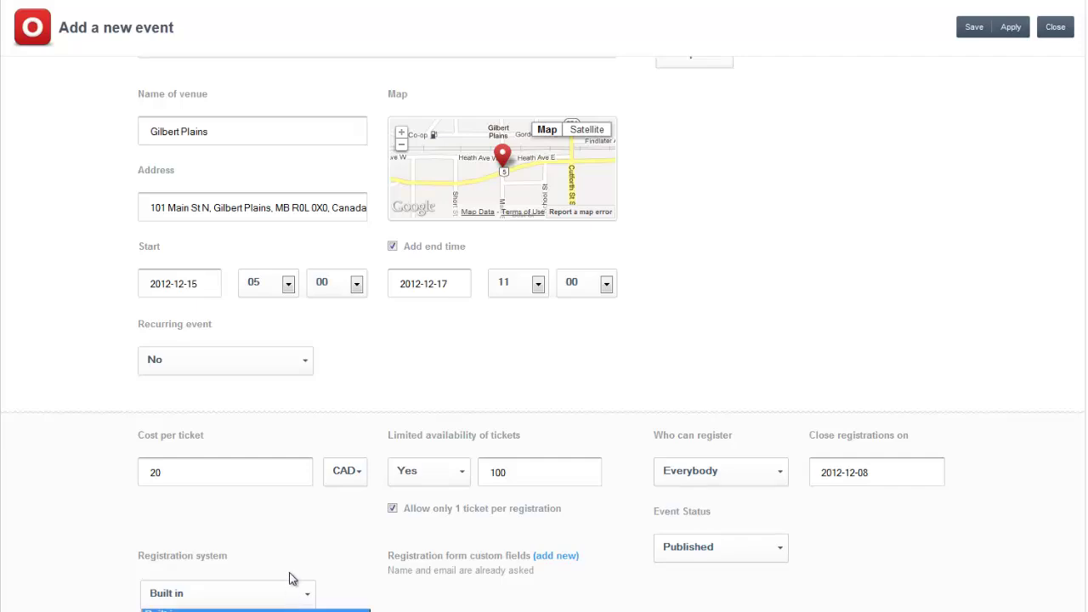
Try the Custom URL registration system with a custom registration address, and switch the registration system back to Built in.
{"action": "left_click", "coordinate": [290, 604]}
{"action": "scroll", "coordinate": [286, 597], "scroll_direction": "up", "scroll_amount": 1}
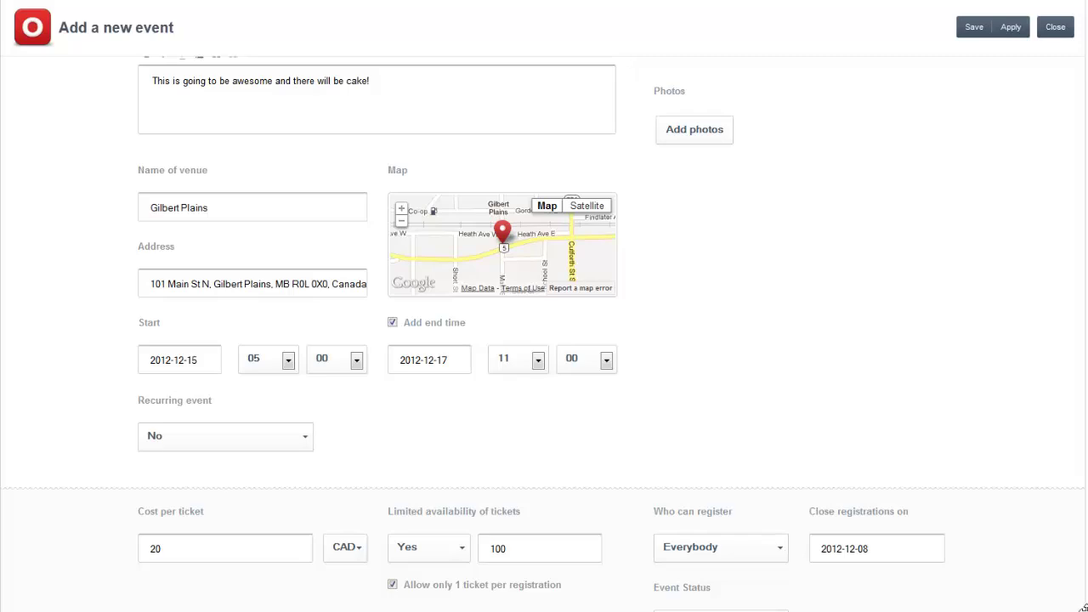
{"action": "scroll", "coordinate": [1085, 609], "scroll_direction": "down", "scroll_amount": 2}
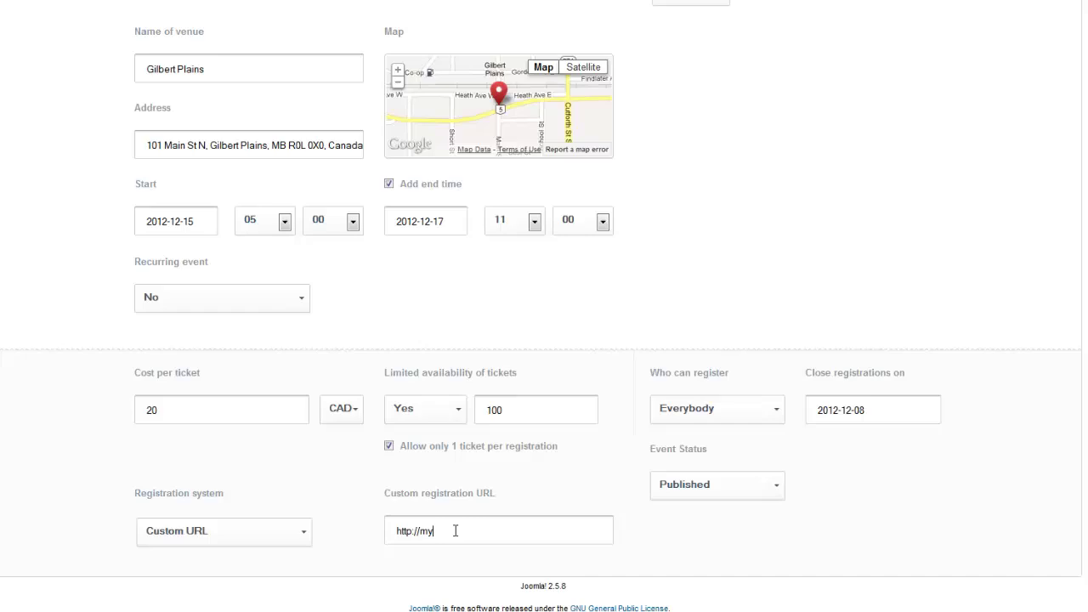
{"action": "type", "text": "om"}
{"action": "left_click", "coordinate": [226, 534]}
{"action": "left_click", "coordinate": [221, 552]}
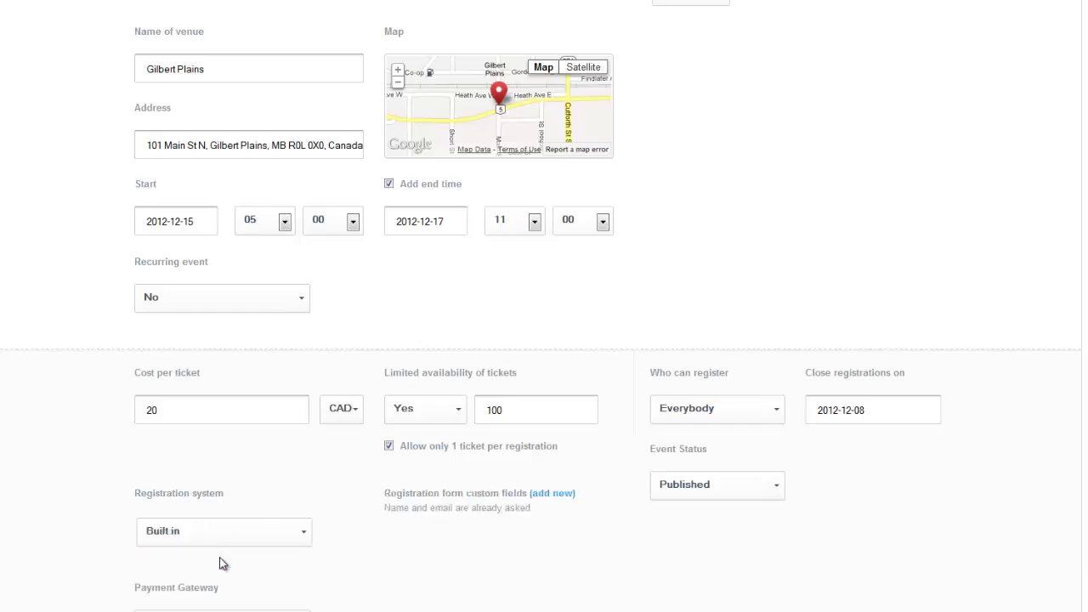
Check the payment gateway options, keeping PayPal, and save the event.
{"action": "scroll", "coordinate": [378, 561], "scroll_direction": "down", "scroll_amount": 1}
{"action": "scroll", "coordinate": [380, 563], "scroll_direction": "down", "scroll_amount": 1}
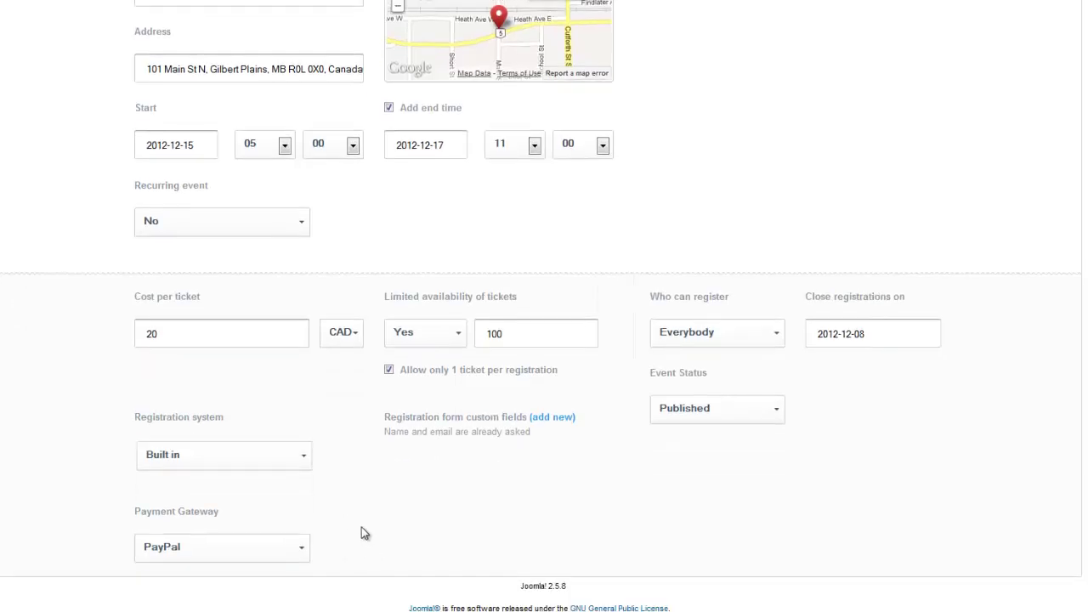
{"action": "left_click", "coordinate": [245, 551]}
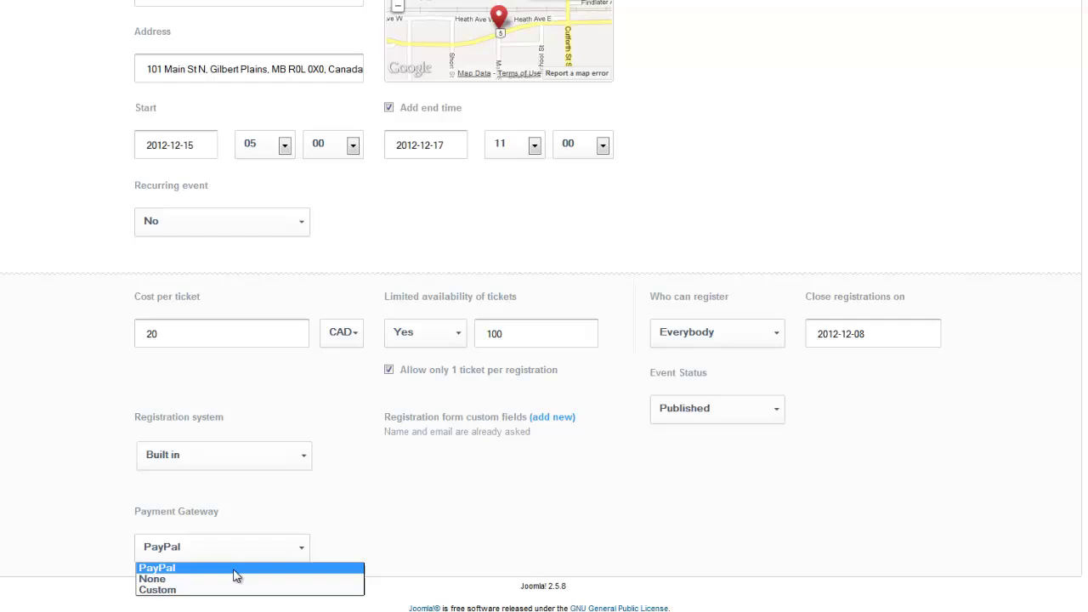
{"action": "left_click", "coordinate": [152, 542]}
{"action": "scroll", "coordinate": [775, 109], "scroll_direction": "up", "scroll_amount": 2}
{"action": "scroll", "coordinate": [774, 108], "scroll_direction": "up", "scroll_amount": 2}
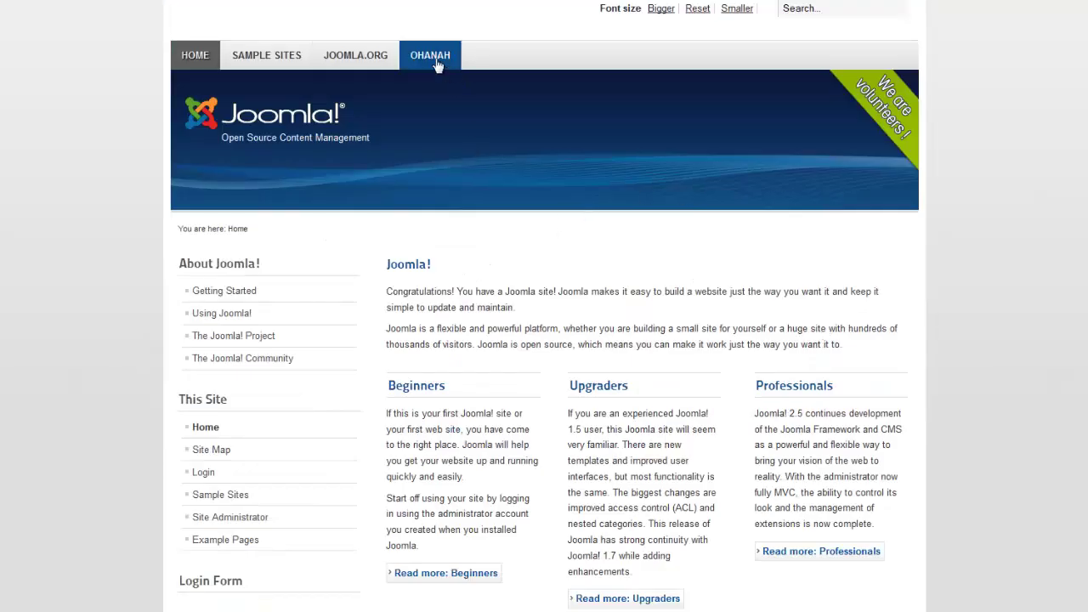
Open My awesome Event 2 from the Ohanah page on the site's front end and examine its map, dates, category and venue.
{"action": "left_click", "coordinate": [436, 65]}
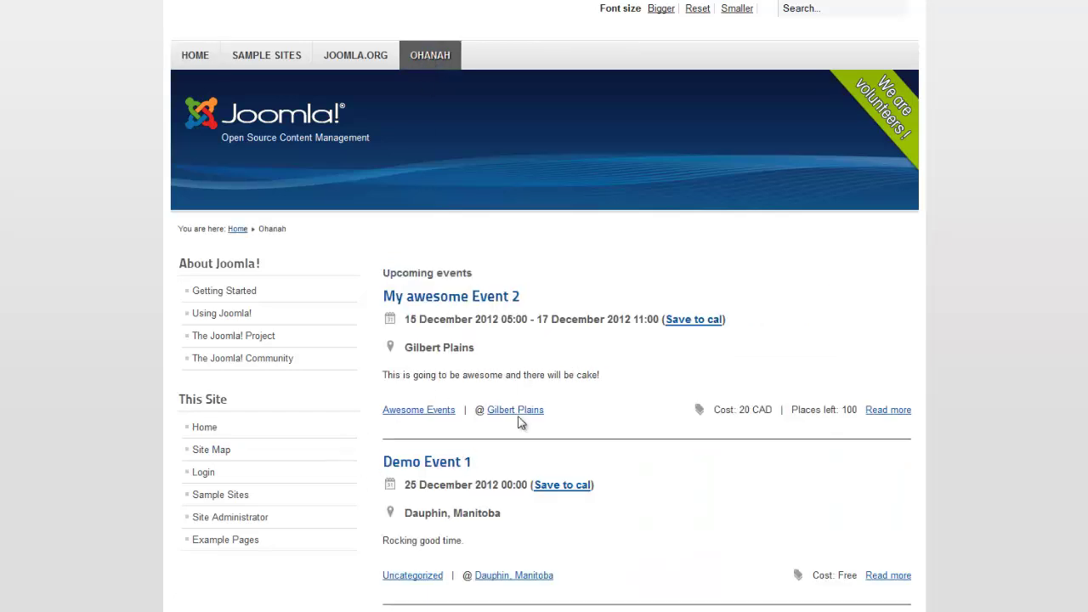
{"action": "triple_click", "coordinate": [459, 300]}
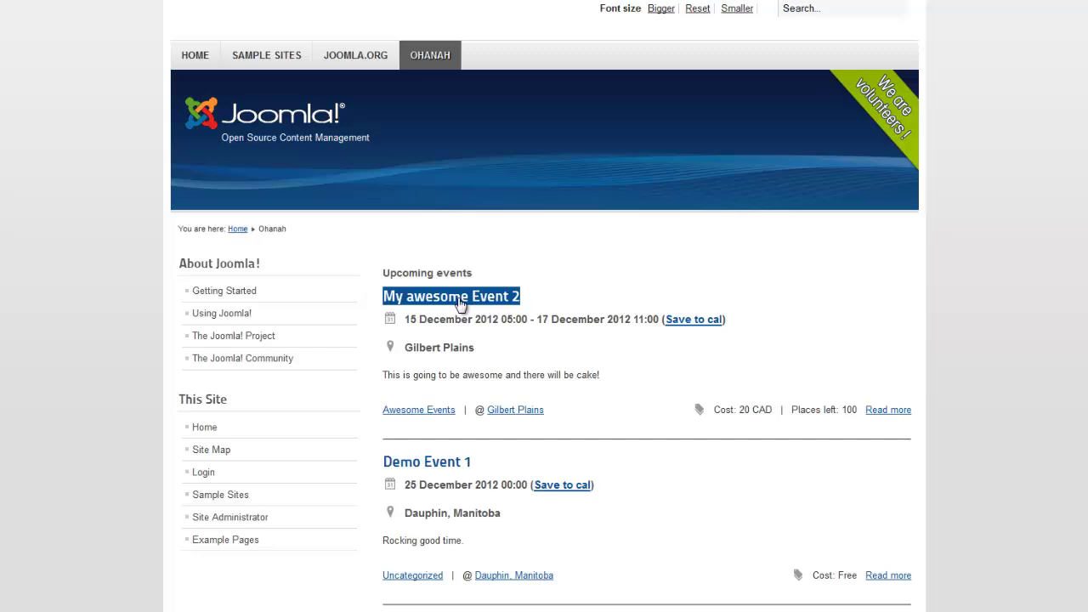
{"action": "left_click", "coordinate": [460, 302]}
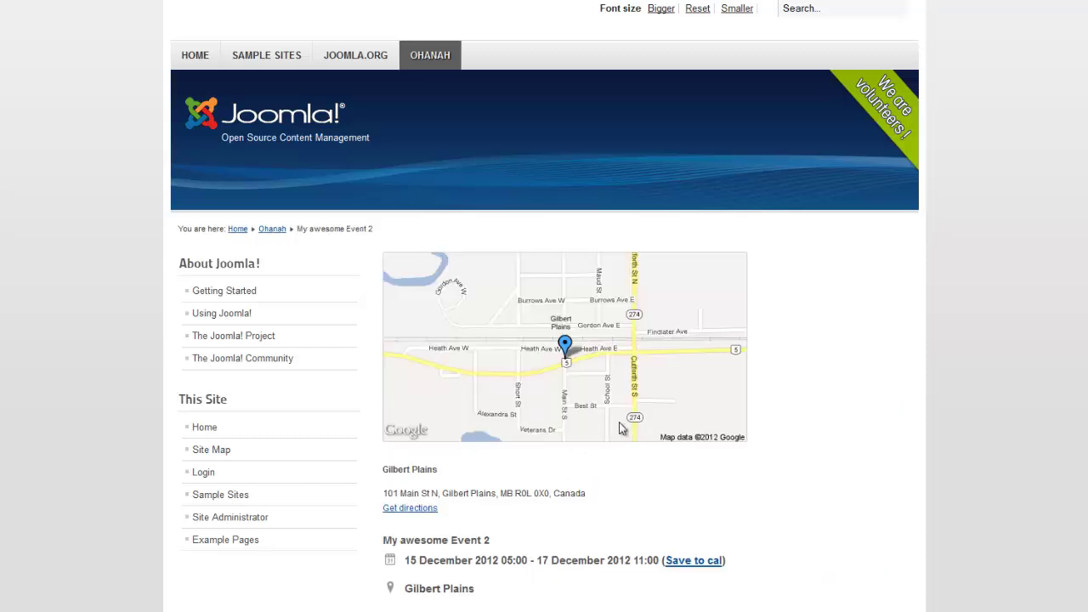
{"action": "scroll", "coordinate": [557, 508], "scroll_direction": "down", "scroll_amount": 1}
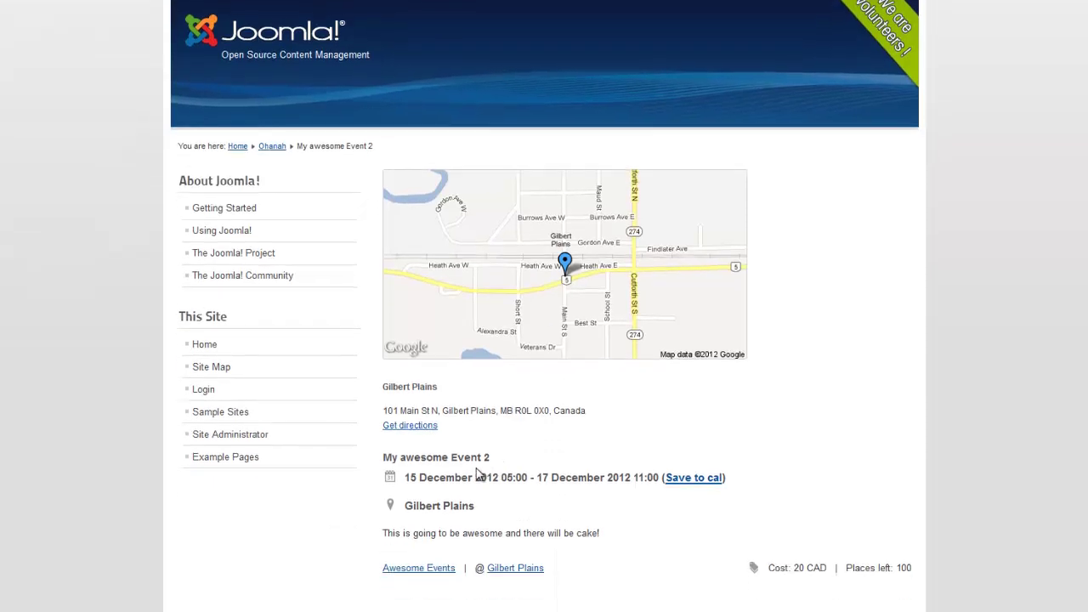
{"action": "triple_click", "coordinate": [399, 566]}
{"action": "left_click", "coordinate": [506, 577]}
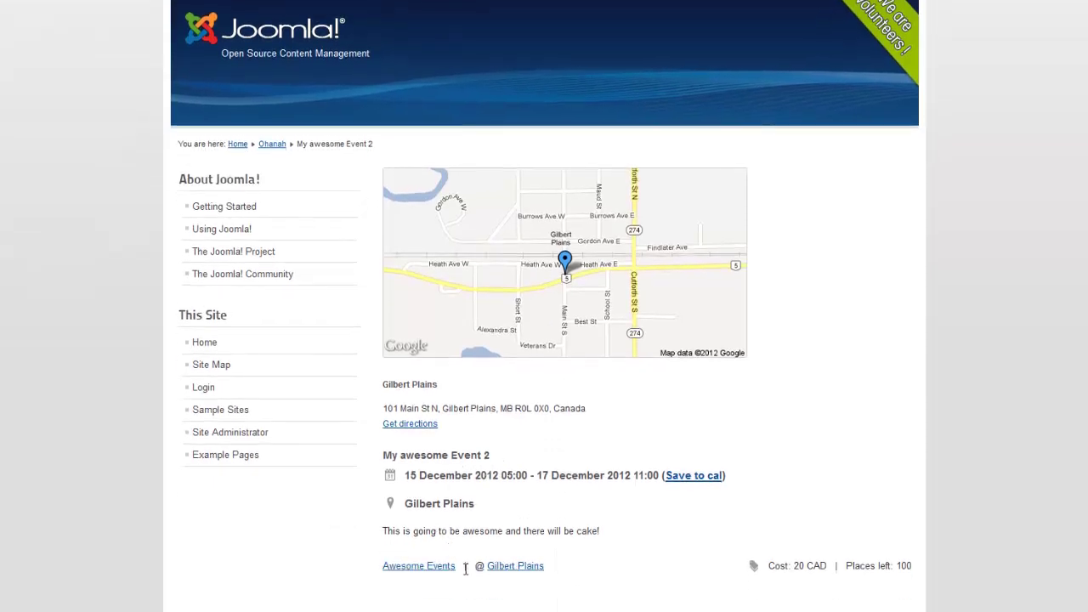